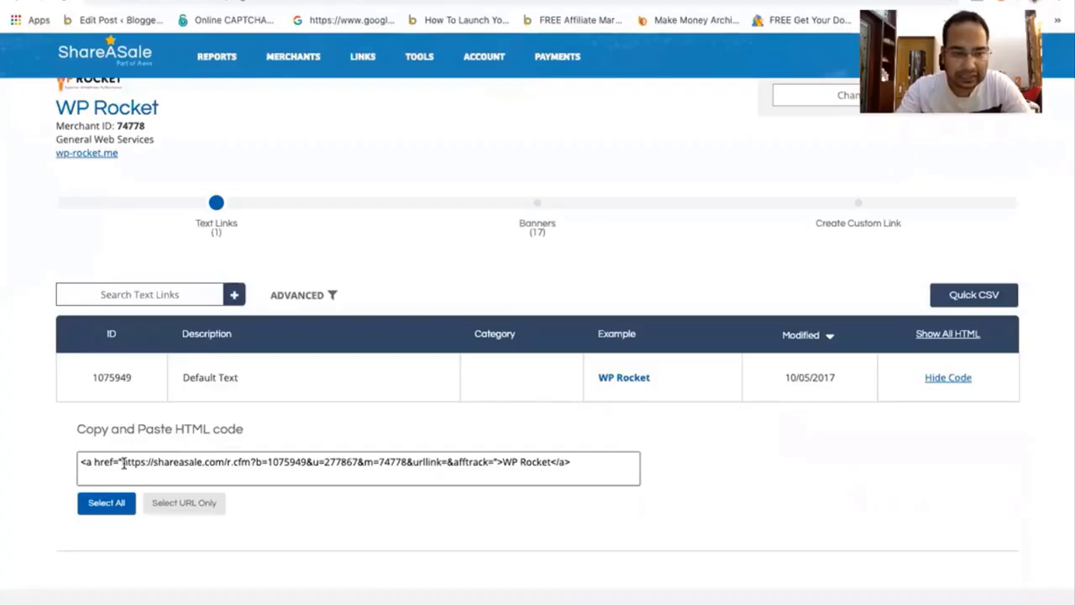
Select the WP Rocket text link's HTML code in the Copy and Paste HTML box.
left_click_drag(81, 462, 122, 462)
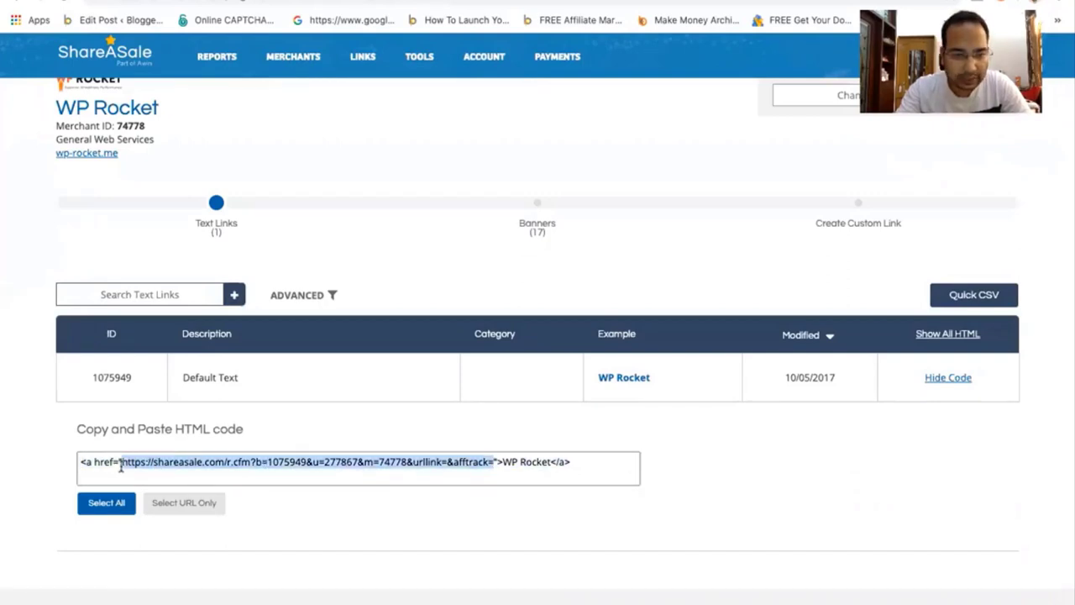
Copy the WP Rocket affiliate URL into a new tab, then start loading bloggerspassion.com.
key("ctrl+c")
key("ctrl+t")
key("ctrl+v")
key("Return")
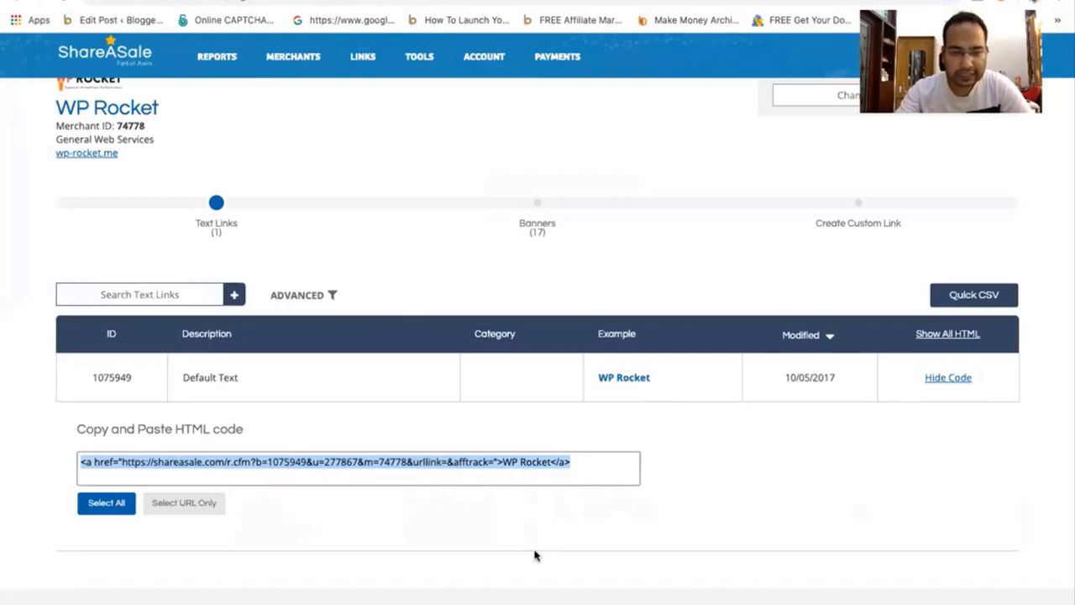
left_click(513, 464)
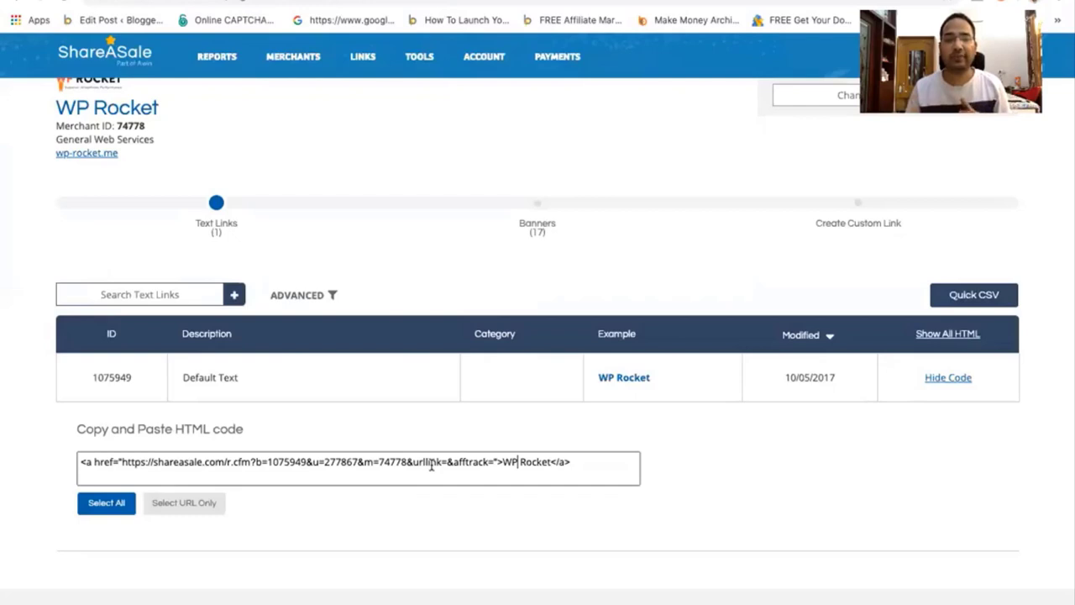
key("ctrl+t")
type("bloggerspassion.com")
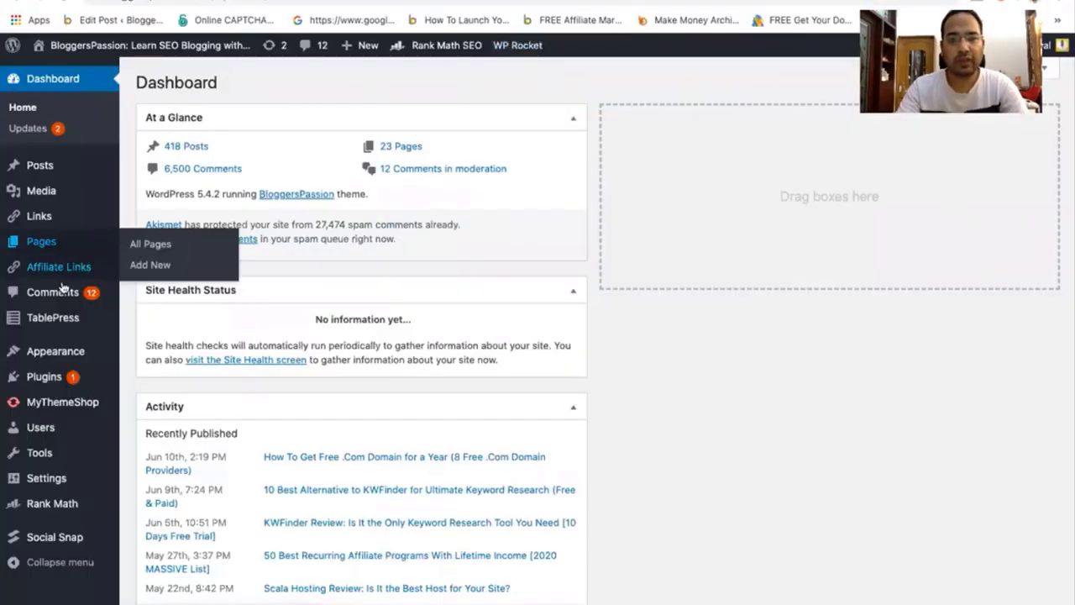
Filter Affiliate Links > Manage by name 'WP Rocket' and select its recommended/wp-rocket shortlink.
mouse_move(82, 267)
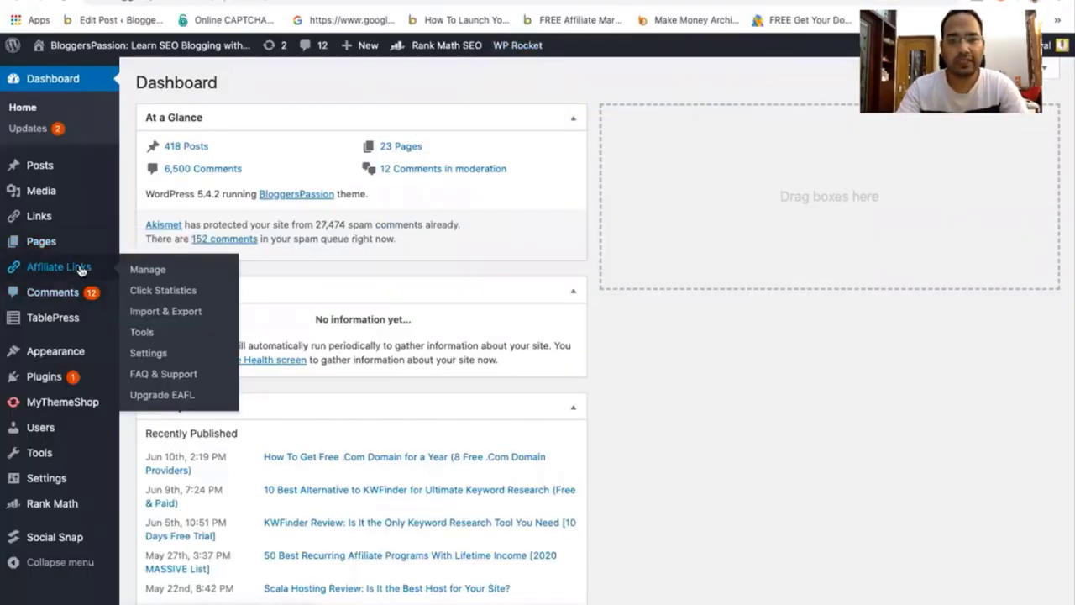
left_click(139, 269)
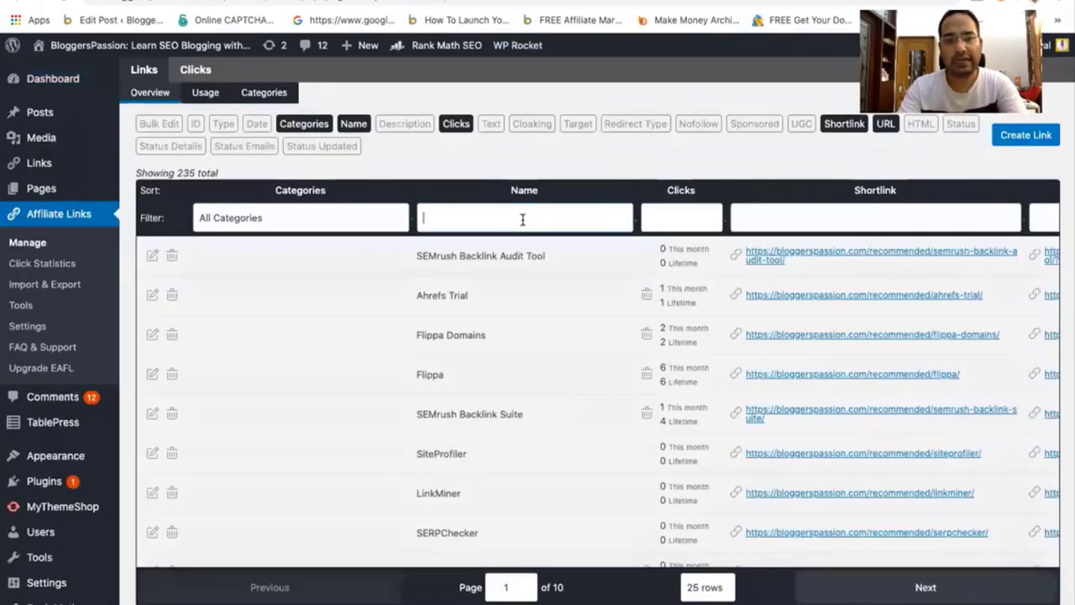
left_click(520, 219)
type("WP Rocket")
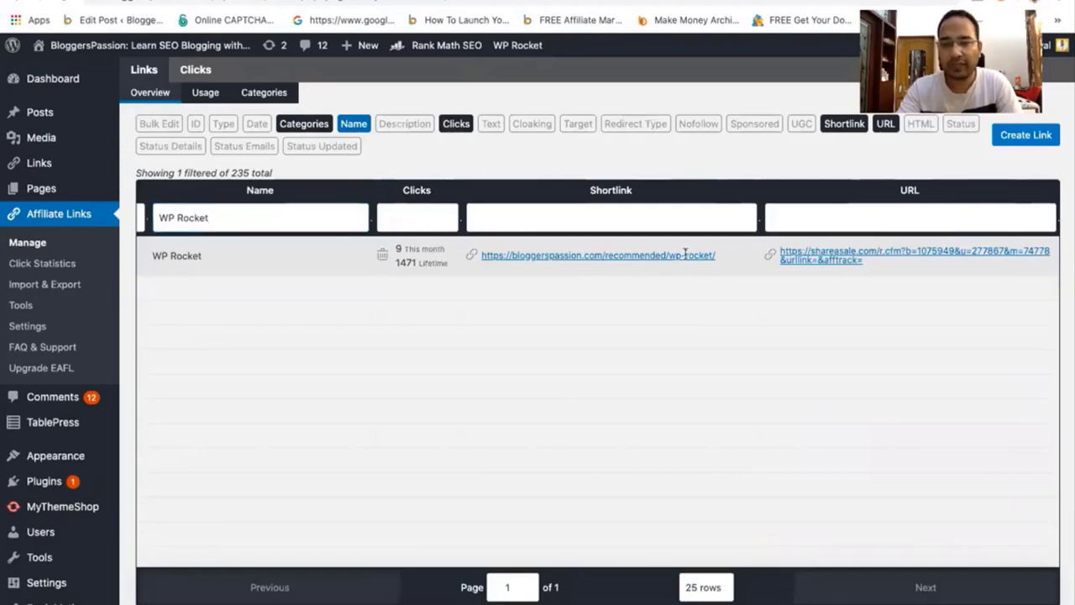
left_click_drag(729, 259, 481, 261)
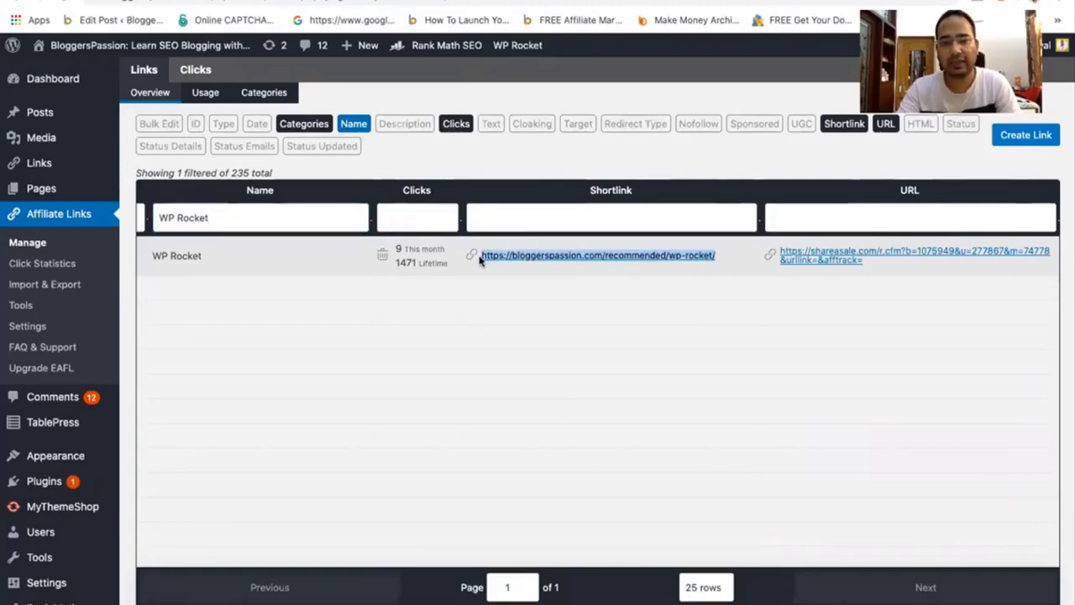
Load the copied wp-rocket shortlink in a new tab to verify it reaches WP Rocket, then close it.
key("ctrl+c")
key("ctrl+t")
key("ctrl+v")
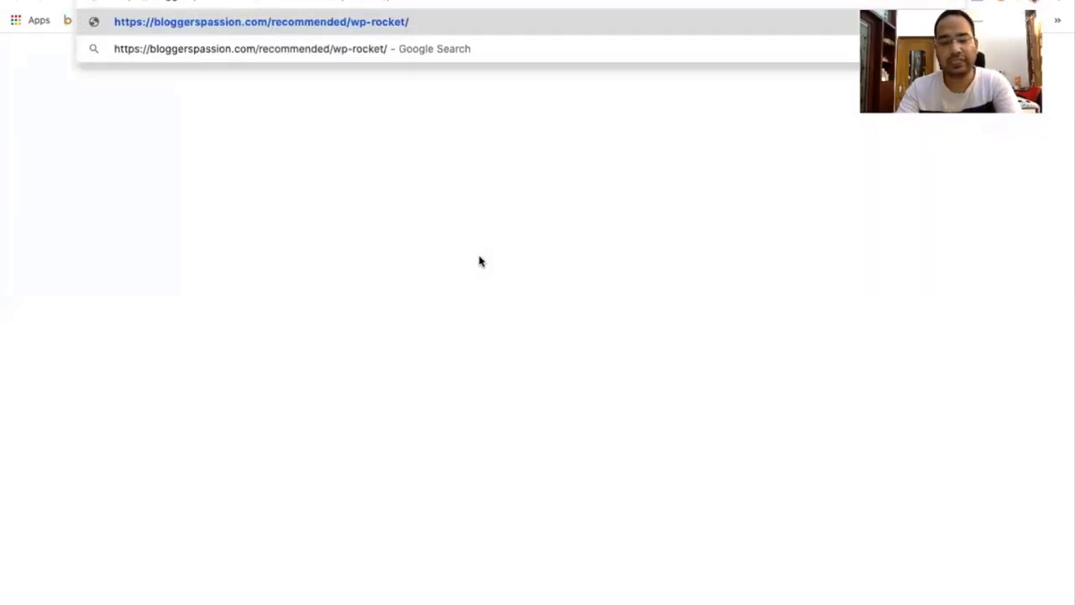
key("Return")
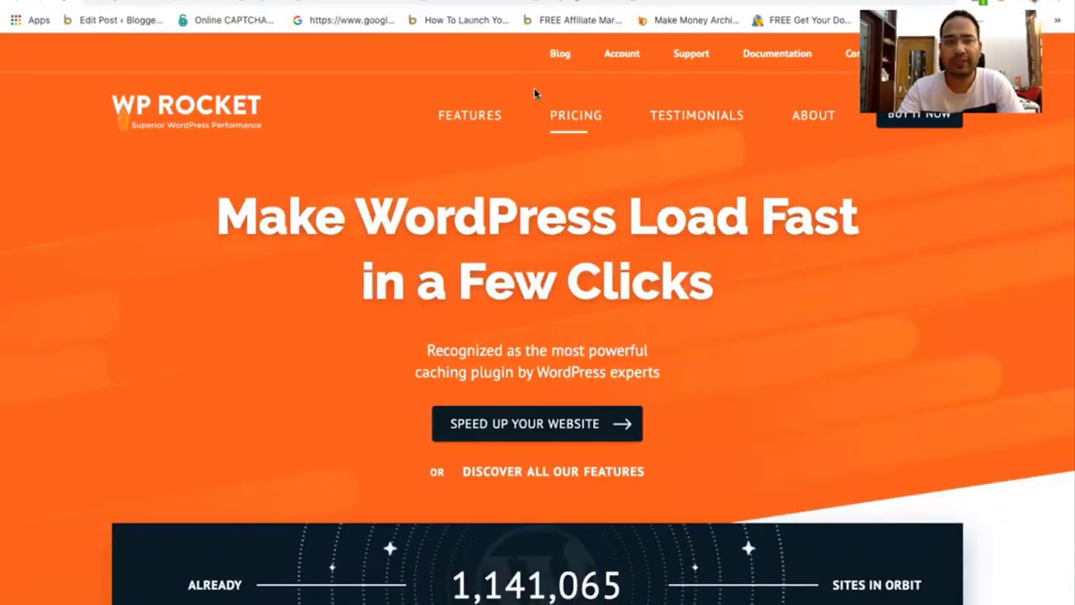
key("ctrl+w")
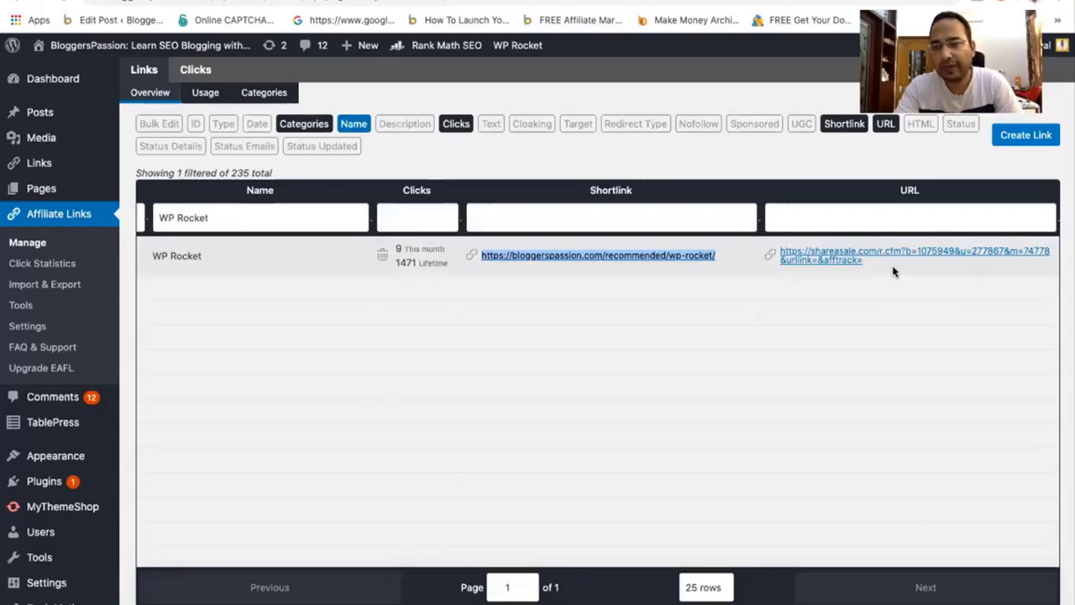
mouse_move(891, 264)
left_mouse_down()
mouse_move(773, 254)
mouse_move(878, 272)
left_mouse_up()
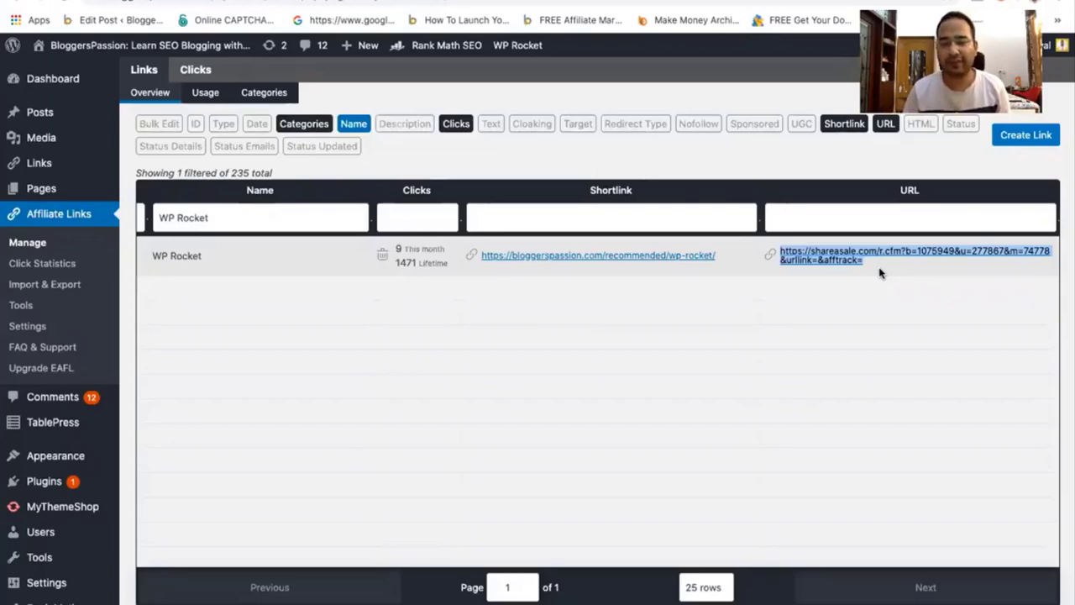
scroll(209, 295, "left", 5)
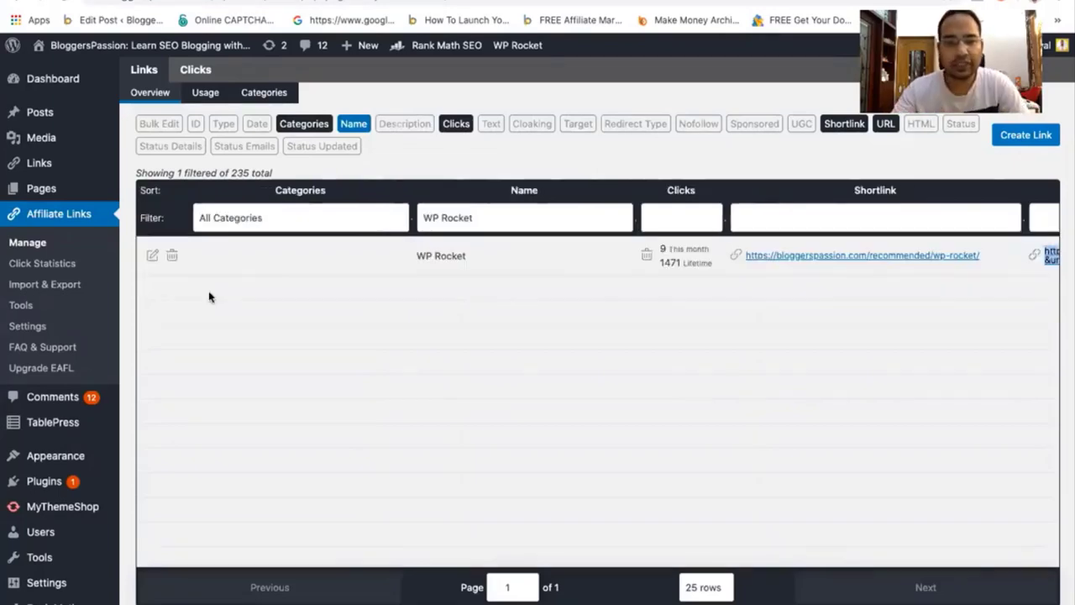
left_click(149, 258)
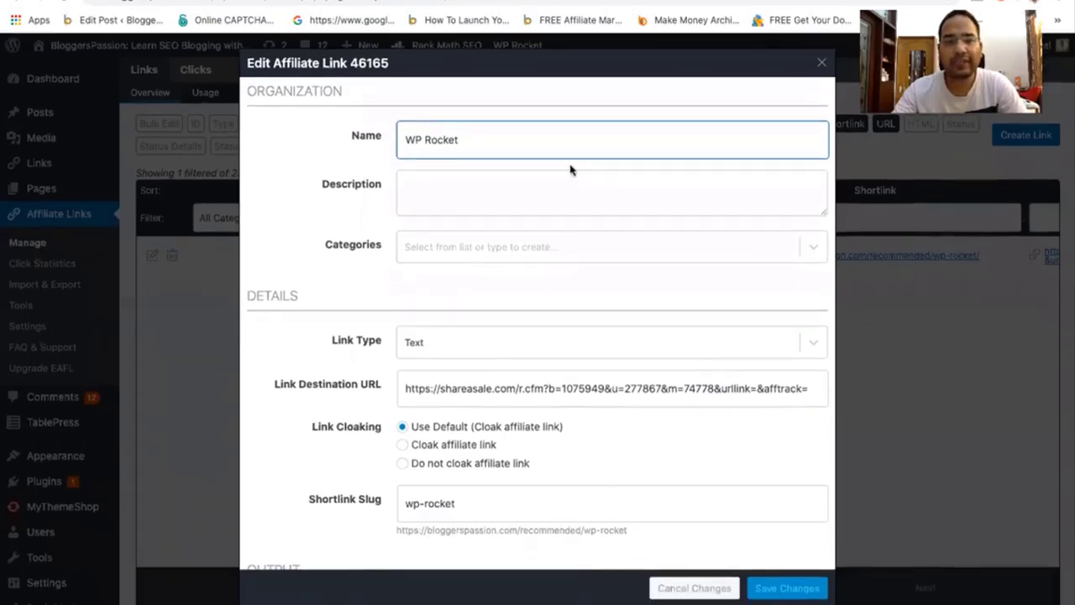
key("ctrl+shift+Left")
key("ctrl+shift+Left")
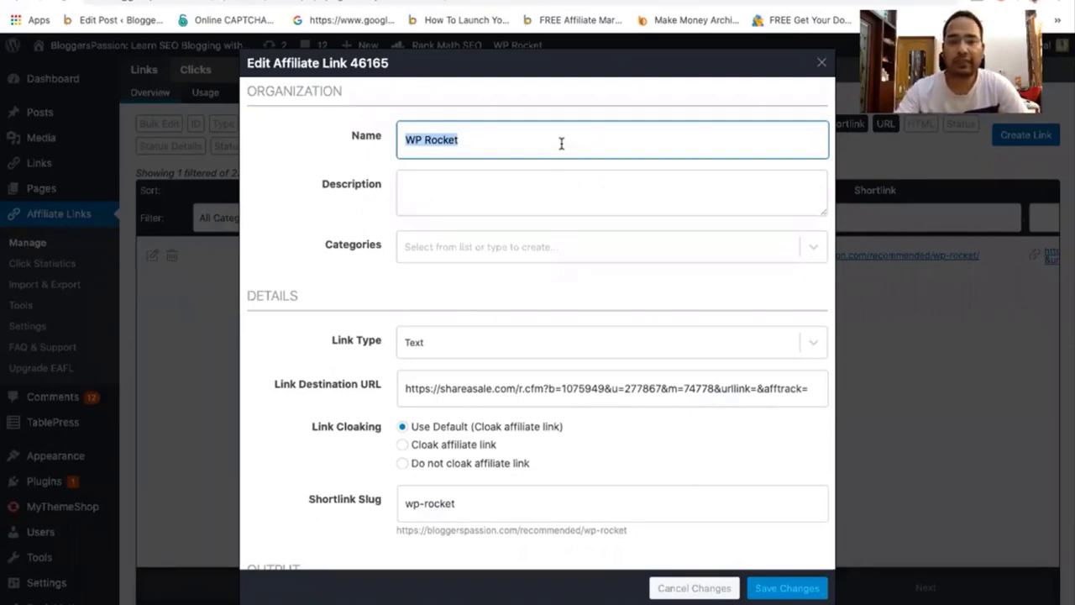
left_click(550, 388)
key("ctrl+a")
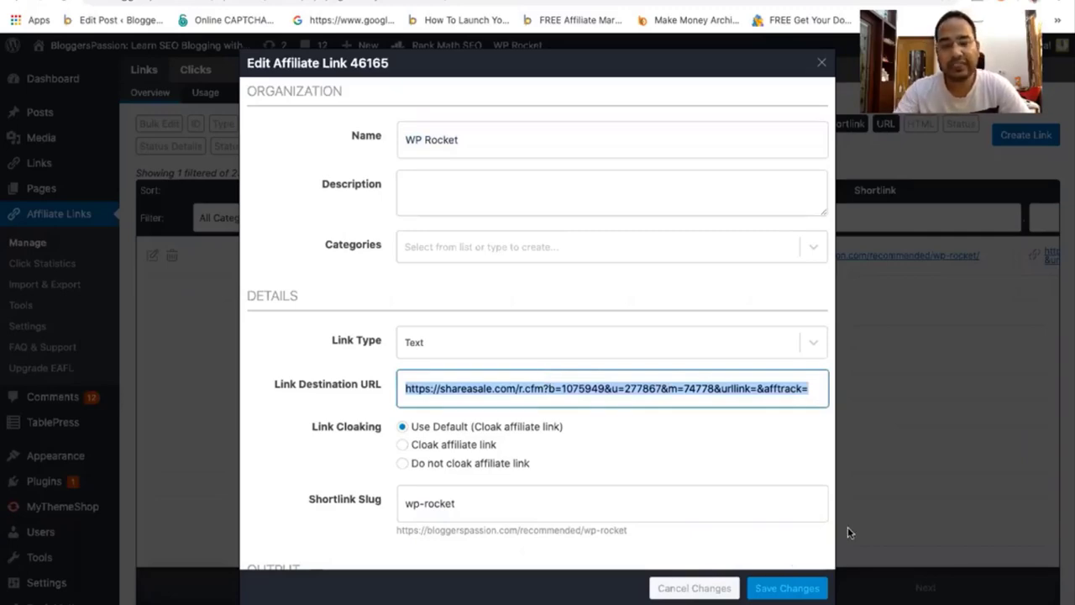
left_click(860, 433)
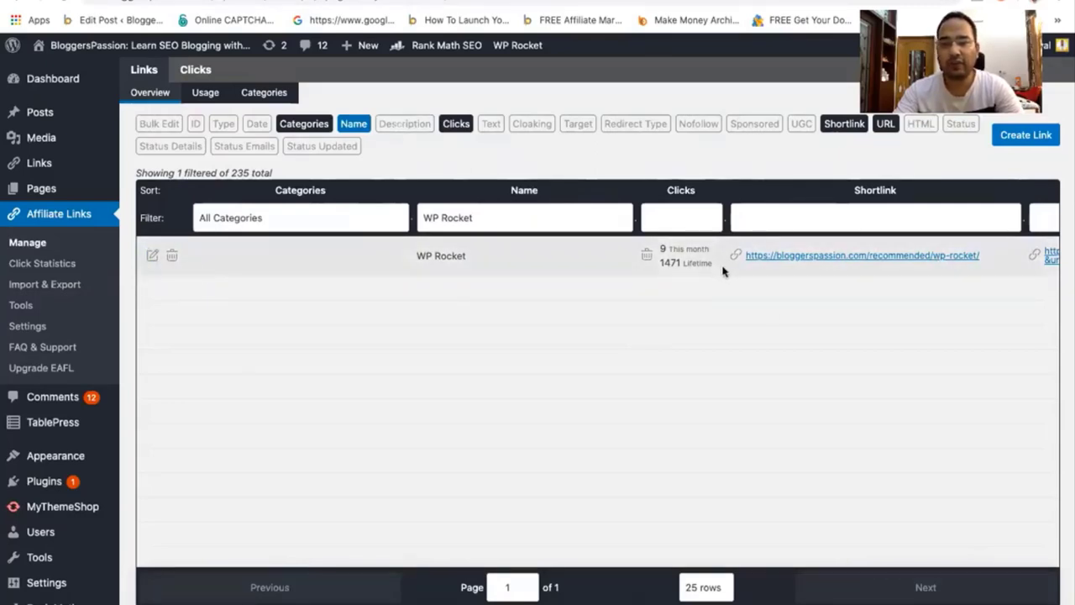
left_click_drag(724, 269, 655, 268)
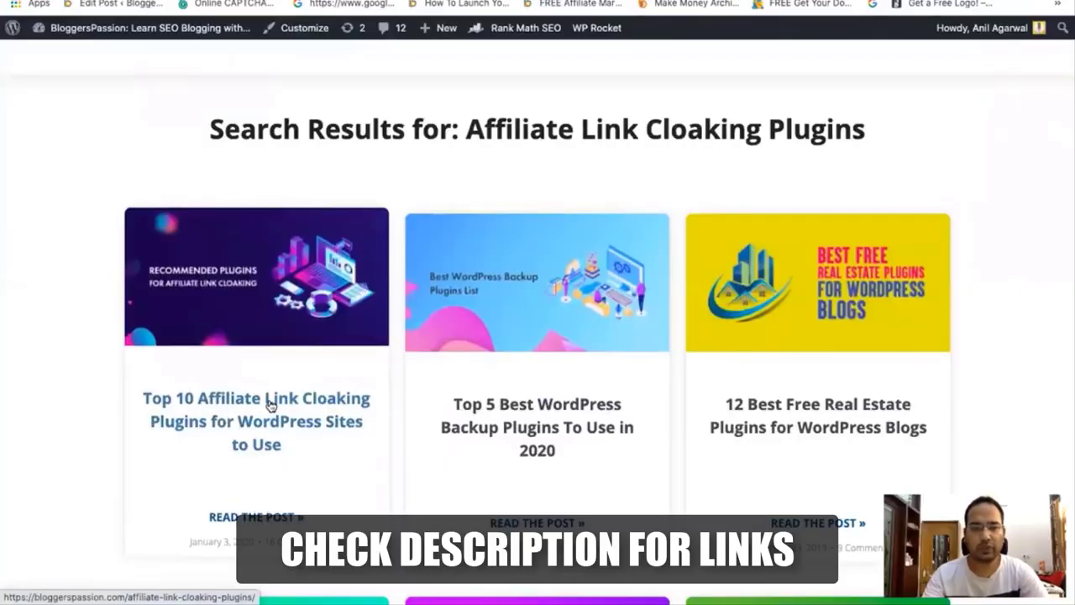
Open the affiliate link cloaking plugins article and scroll through it.
left_click(269, 404)
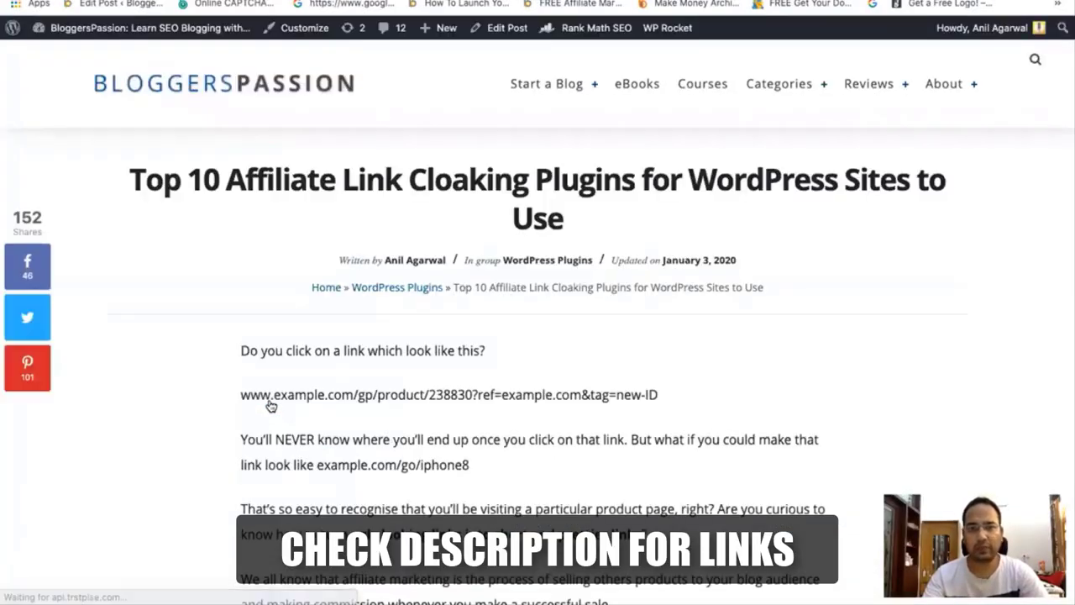
scroll(433, 432, "down", 2)
scroll(433, 432, "up", 2)
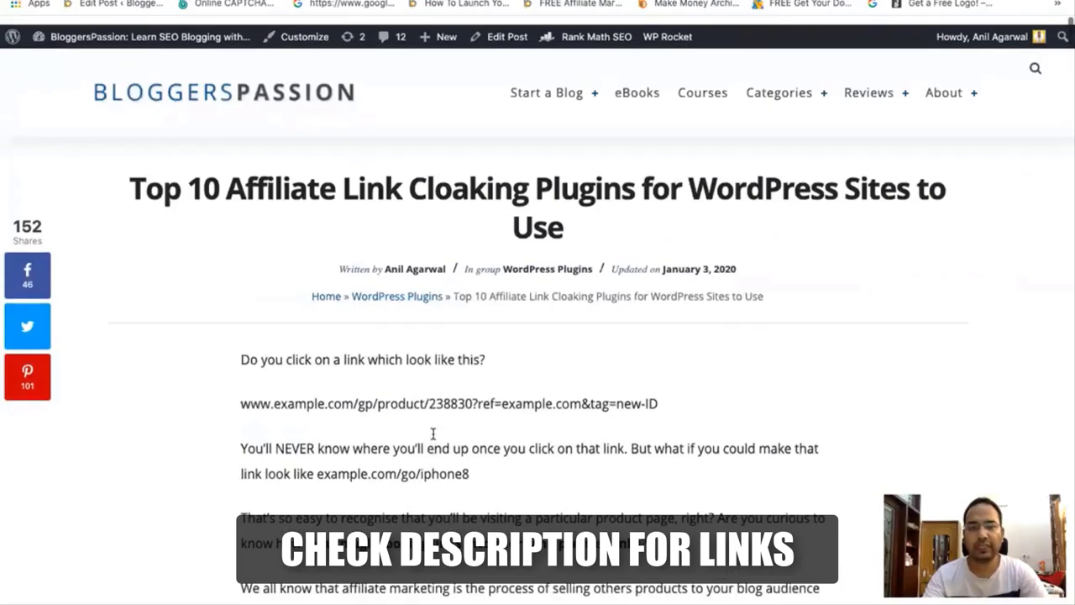
scroll(432, 432, "down", 2)
scroll(433, 433, "up", 2)
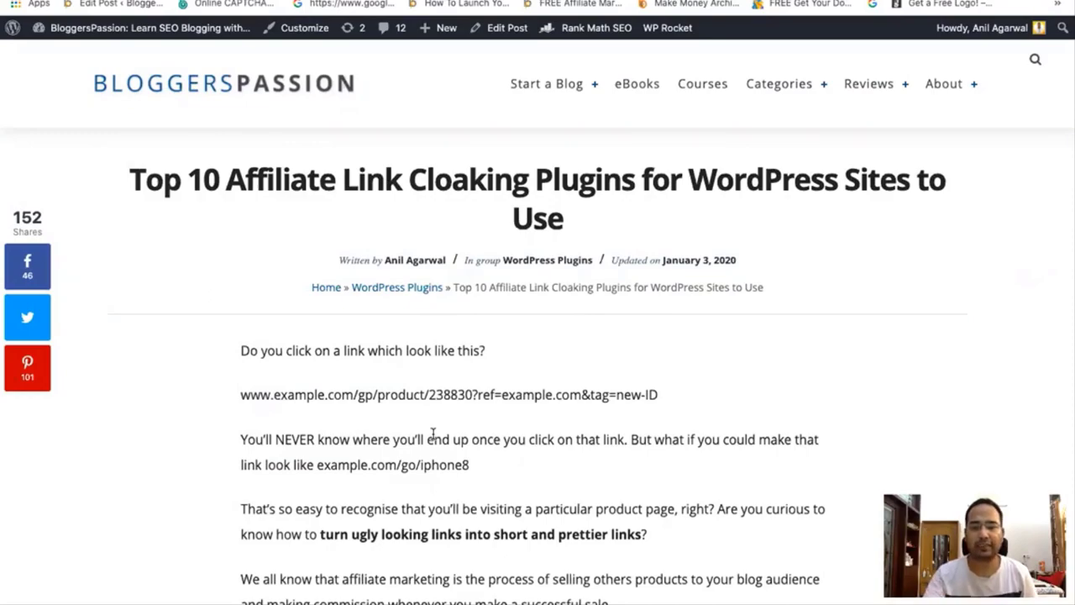
scroll(433, 433, "down", 5)
scroll(433, 437, "down", 6)
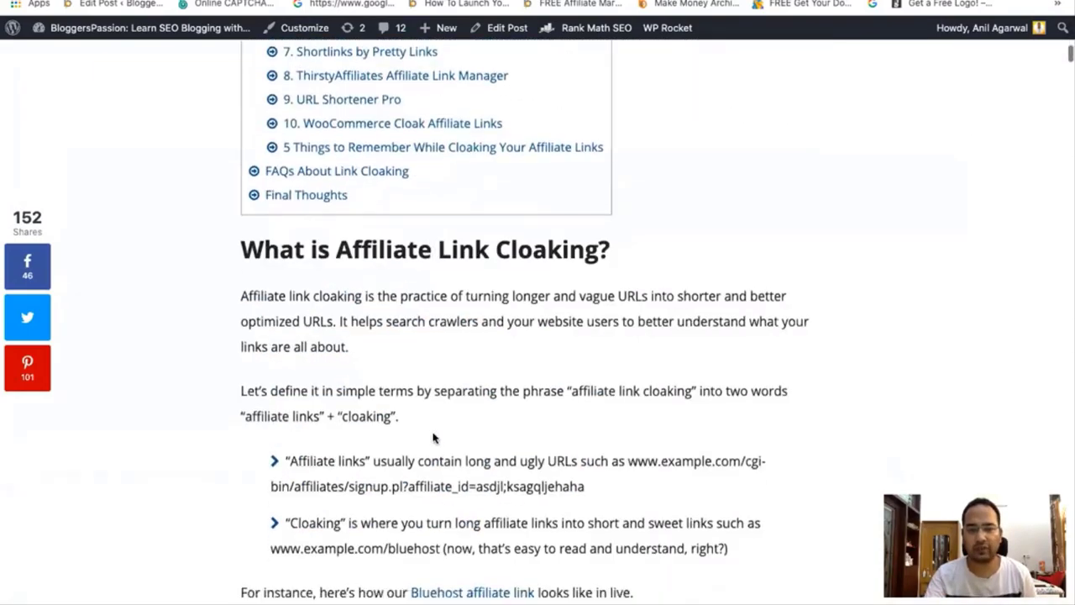
scroll(432, 434, "up", 1)
scroll(433, 433, "up", 1)
scroll(433, 433, "down", 7)
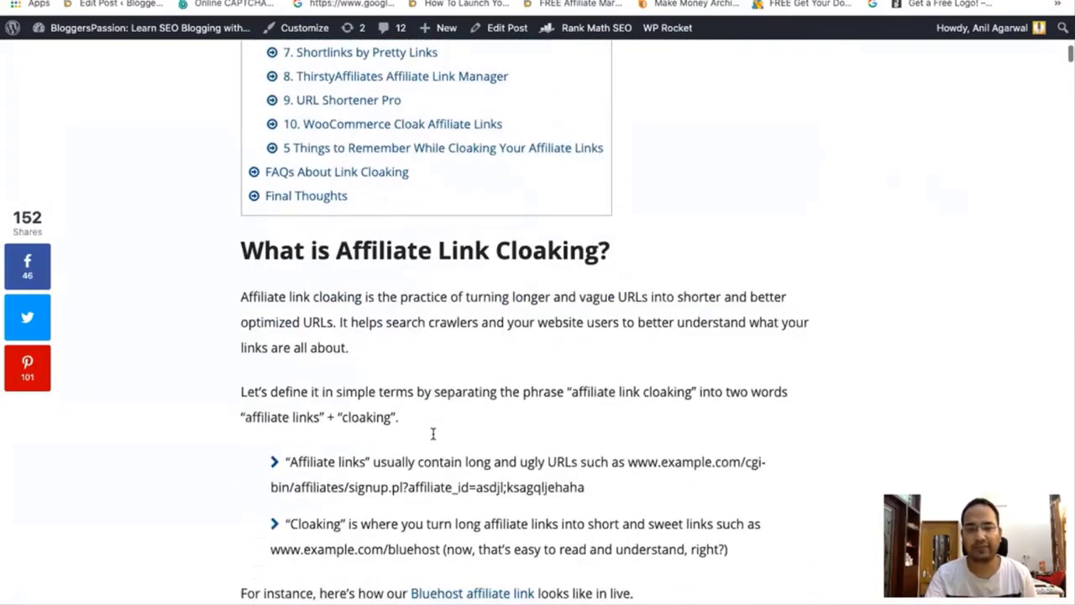
scroll(433, 435, "down", 6)
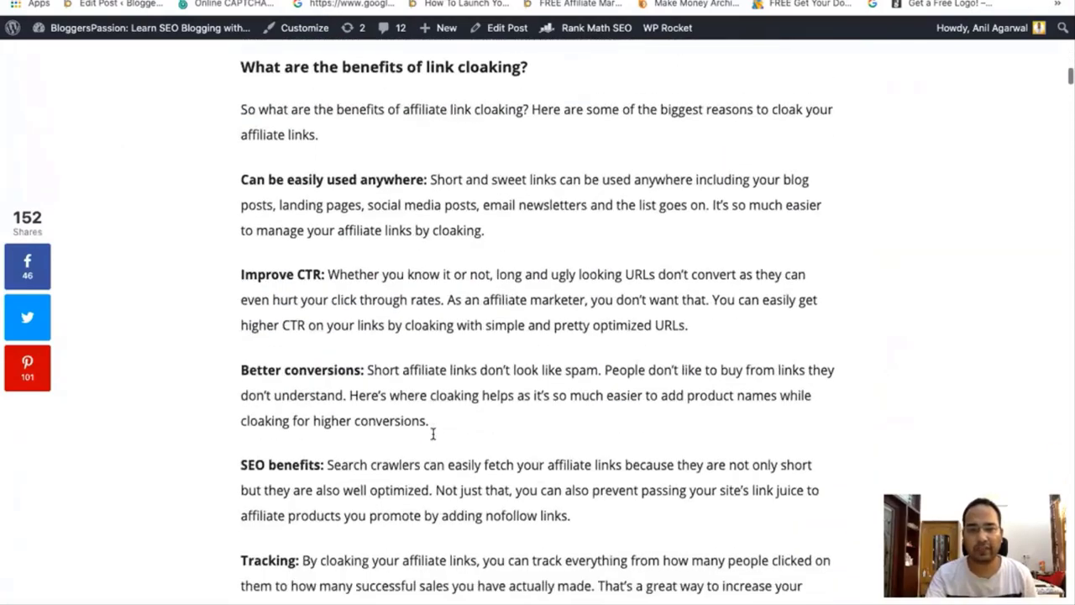
scroll(433, 436, "down", 6)
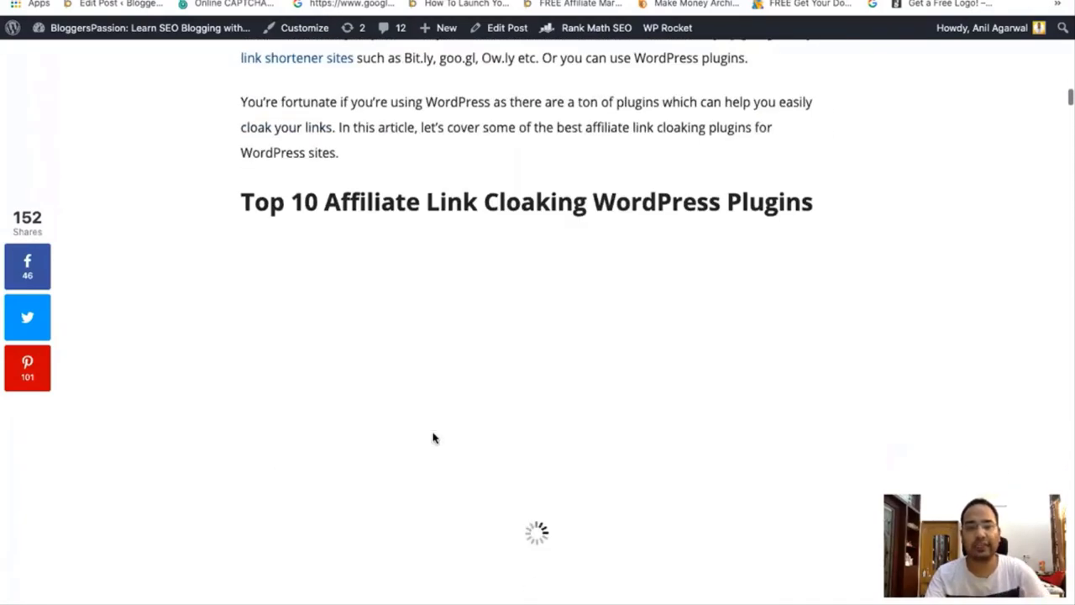
scroll(433, 436, "down", 1)
scroll(434, 437, "up", 1)
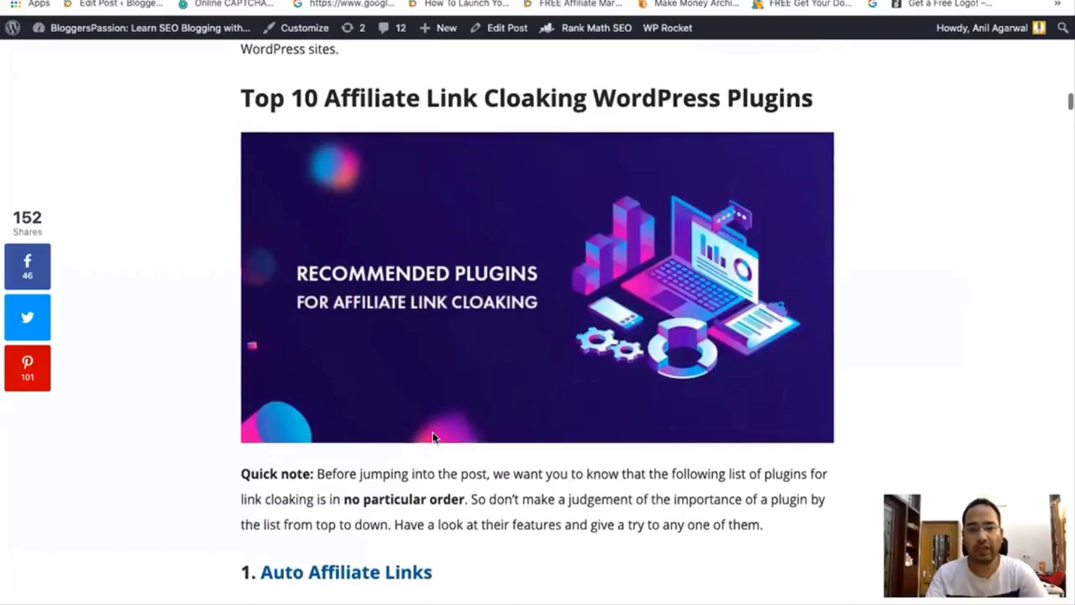
scroll(433, 436, "down", 2)
scroll(433, 437, "down", 2)
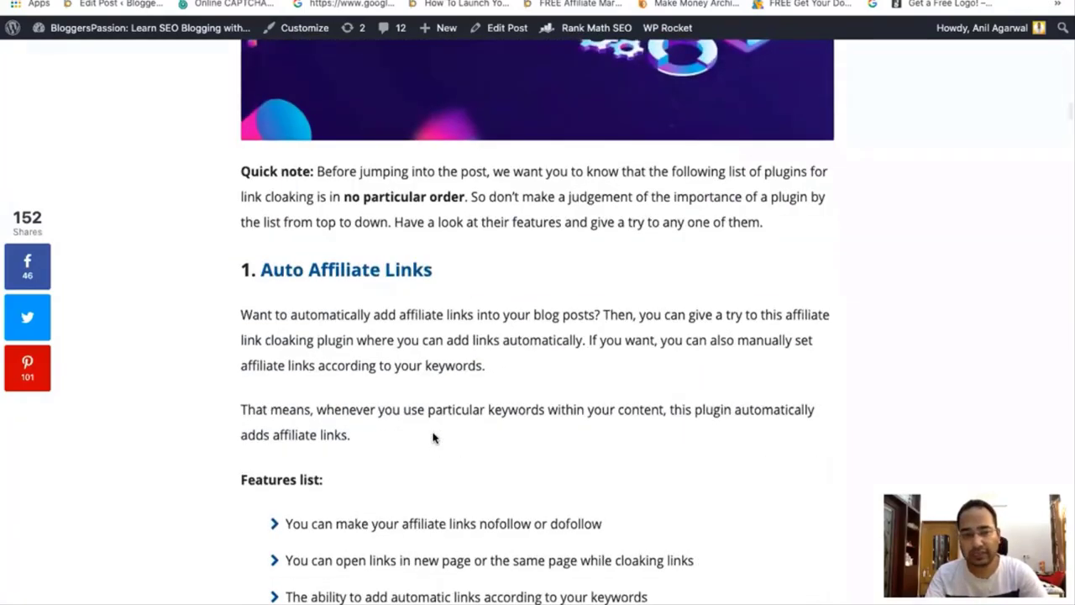
scroll(433, 437, "down", 7)
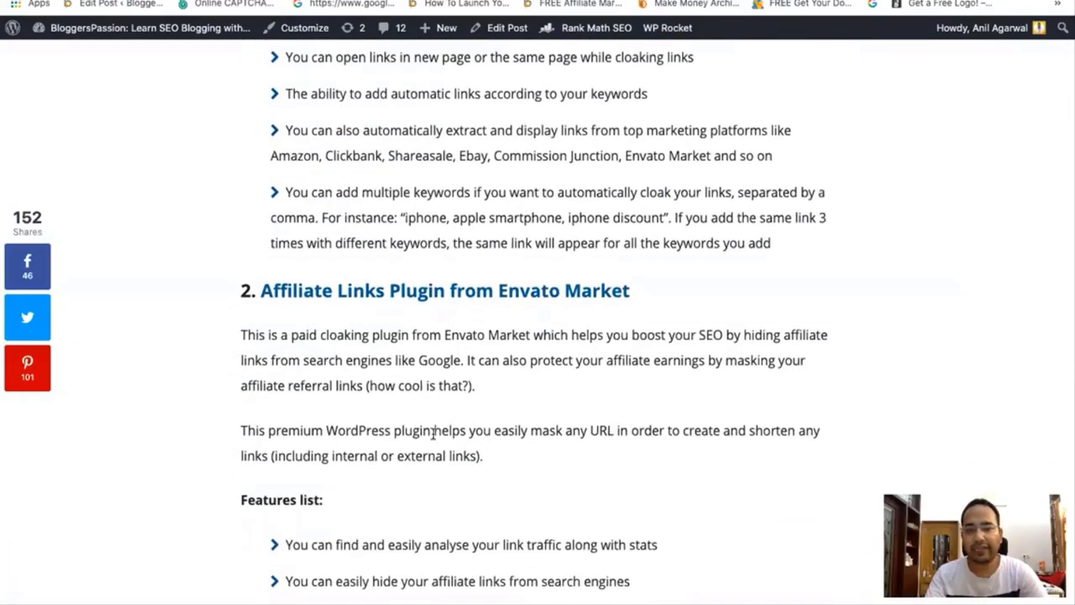
scroll(433, 432, "down", 3)
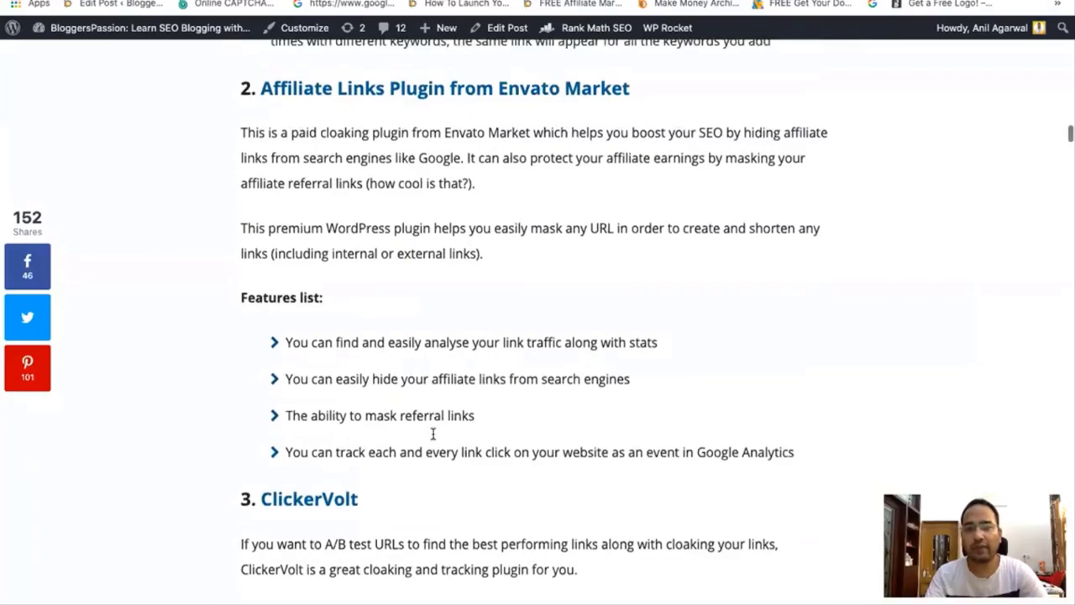
scroll(434, 434, "down", 10)
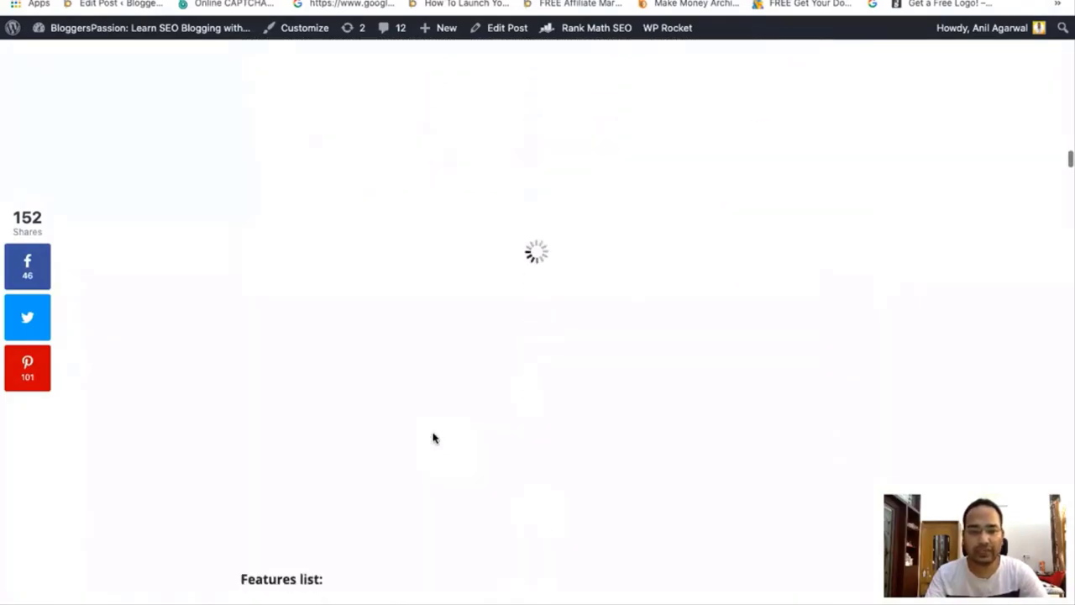
scroll(433, 437, "up", 20)
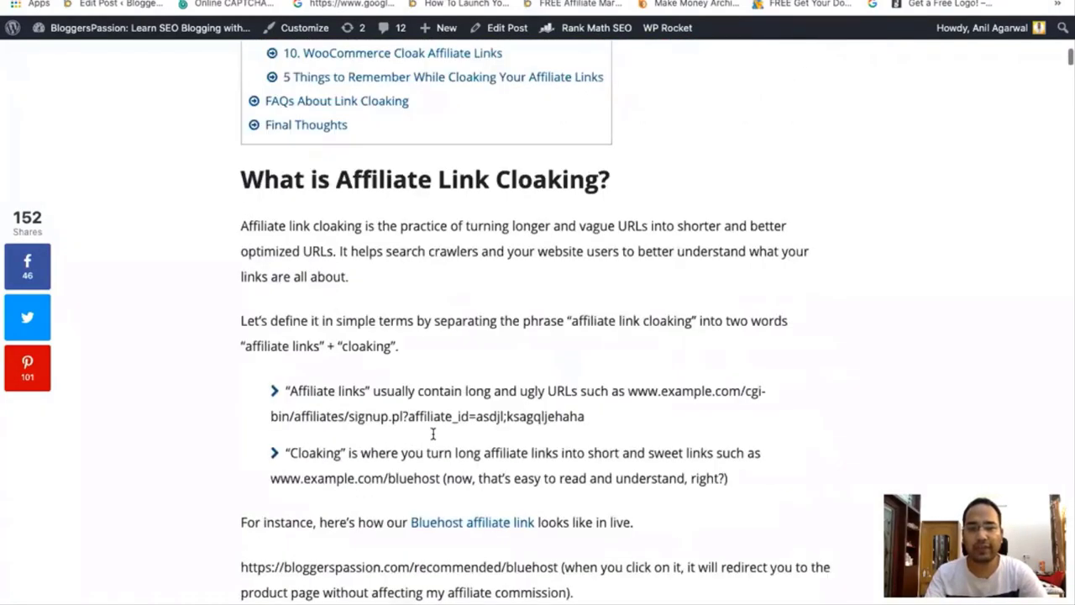
scroll(434, 434, "up", 5)
Jump to the '5. Easy Affiliate Links' section via the table of contents.
left_click_drag(444, 274, 306, 275)
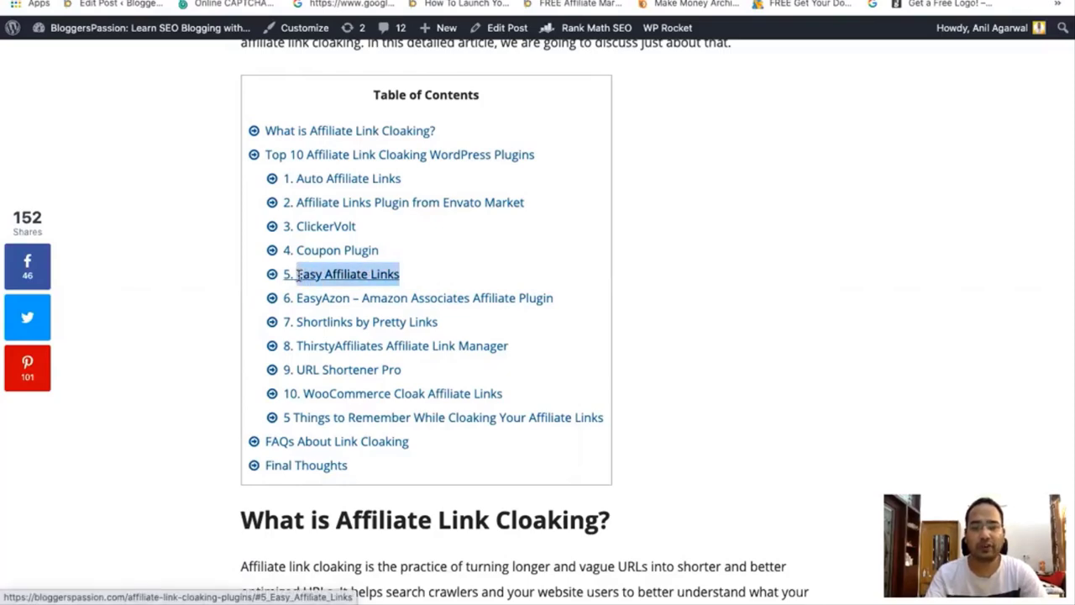
left_click(298, 275)
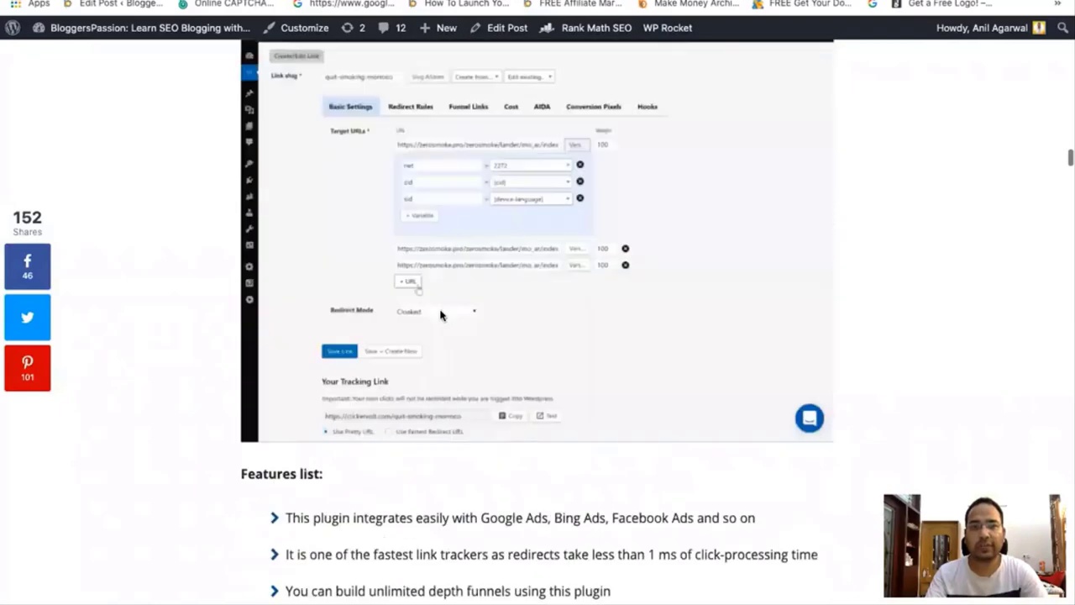
scroll(440, 314, "up", 2)
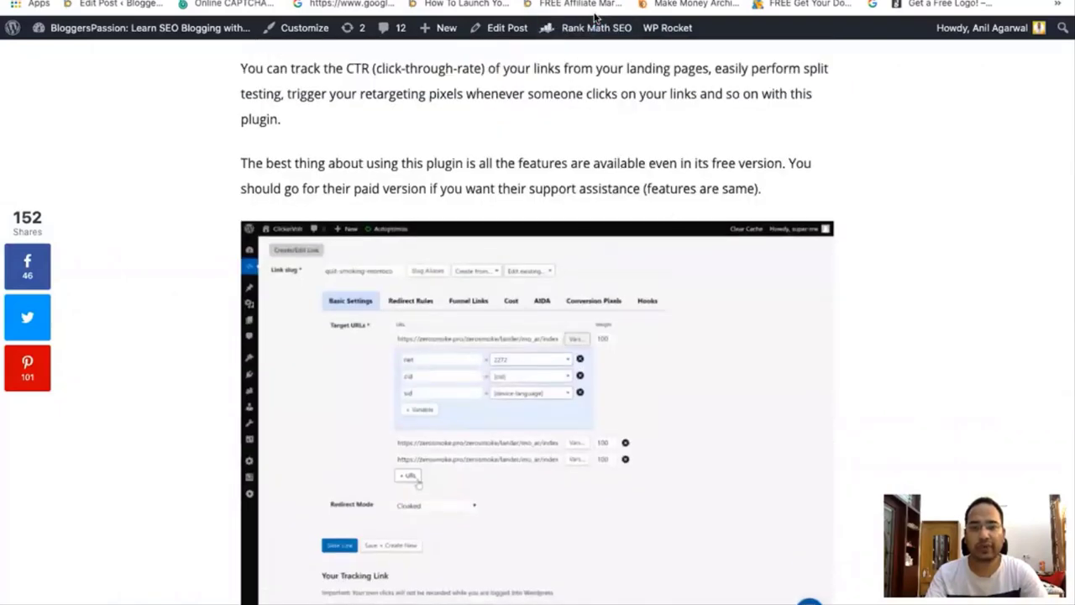
Go to Plugins > Installed Plugins in the WordPress admin tab.
key("ctrl+Tab")
mouse_move(128, 465)
left_click(137, 464)
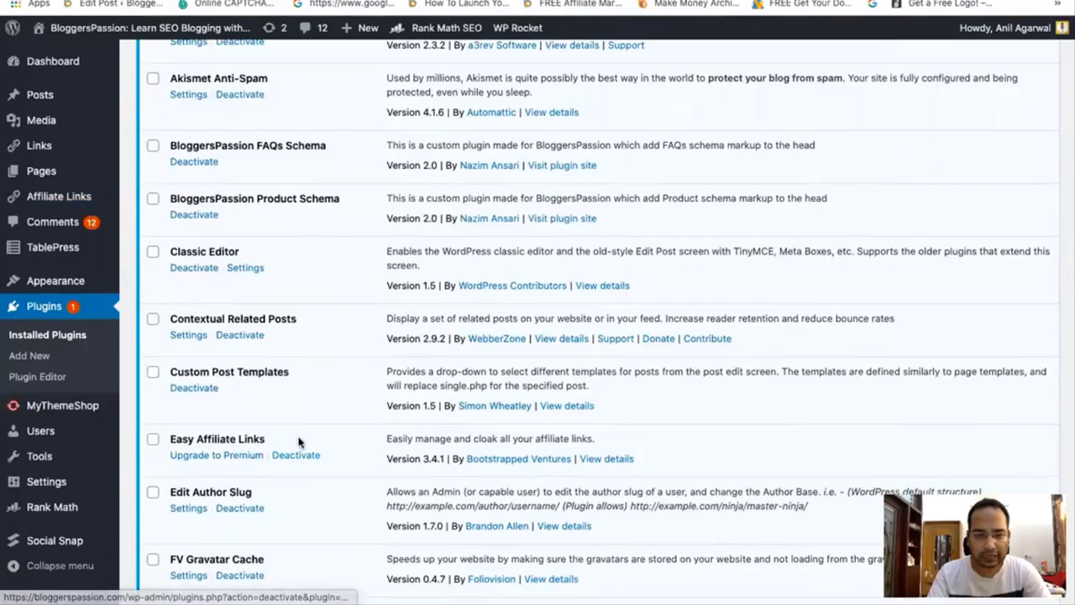
Highlight the active Easy Affiliate Links 3.4.1 plugin name in the installed plugins list.
triple_click(171, 434)
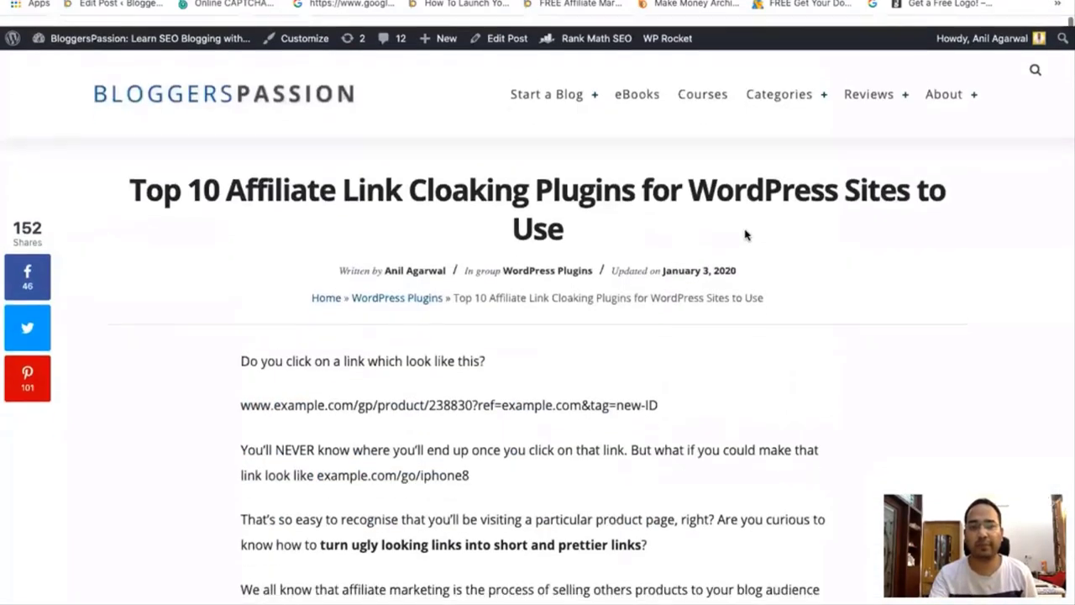
scroll(744, 234, "down", 5)
scroll(744, 233, "down", 2)
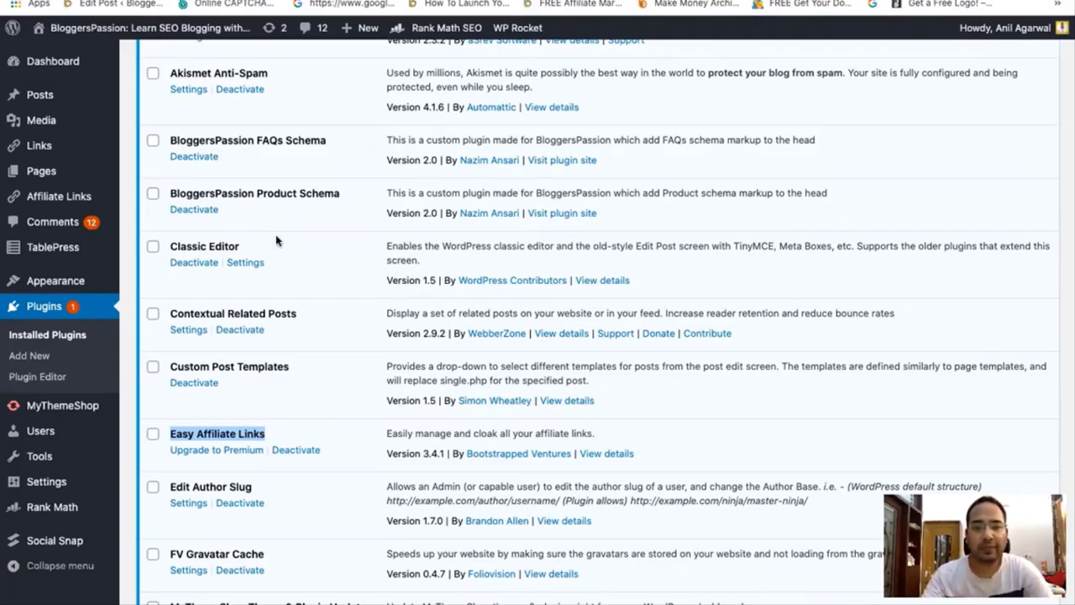
mouse_move(65, 200)
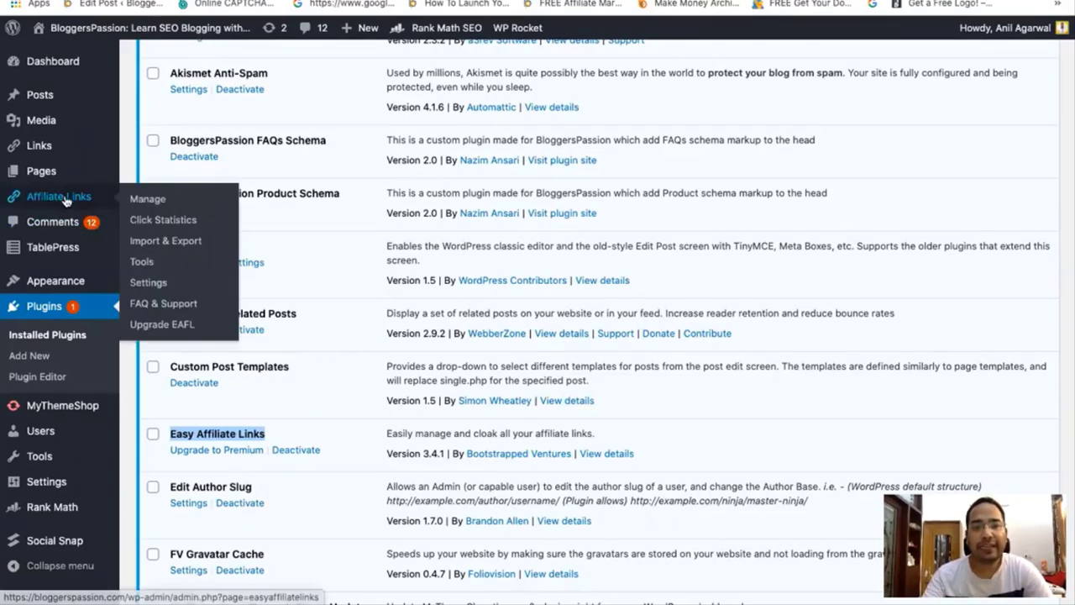
left_click(144, 199)
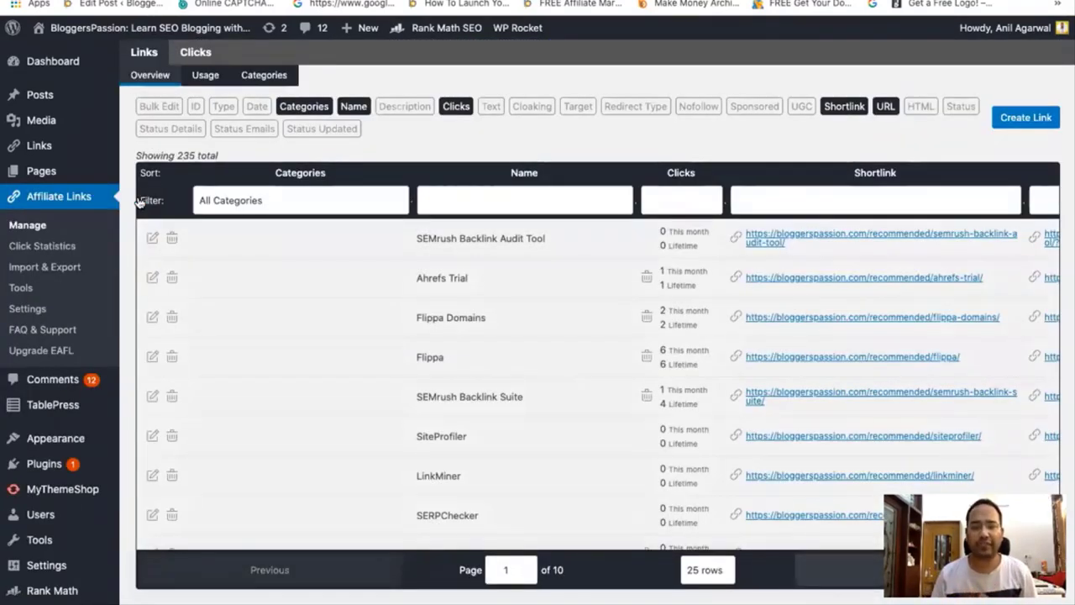
left_click(537, 200)
type("SEMru")
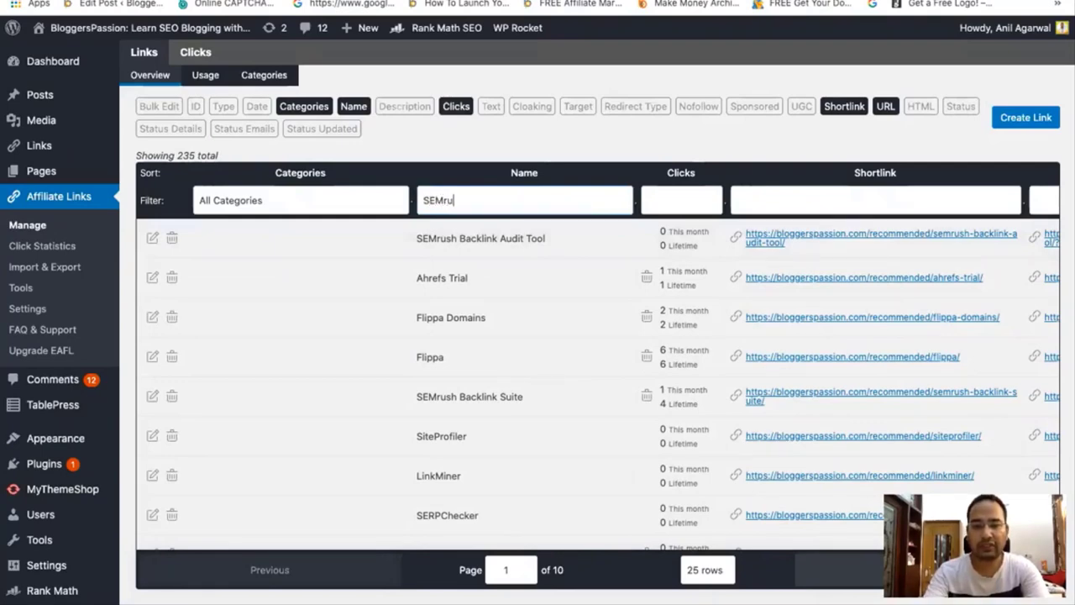
key("BackSpace")
key("BackSpace")
key("BackSpace")
key("BackSpace")
key("BackSpace")
type("semrush")
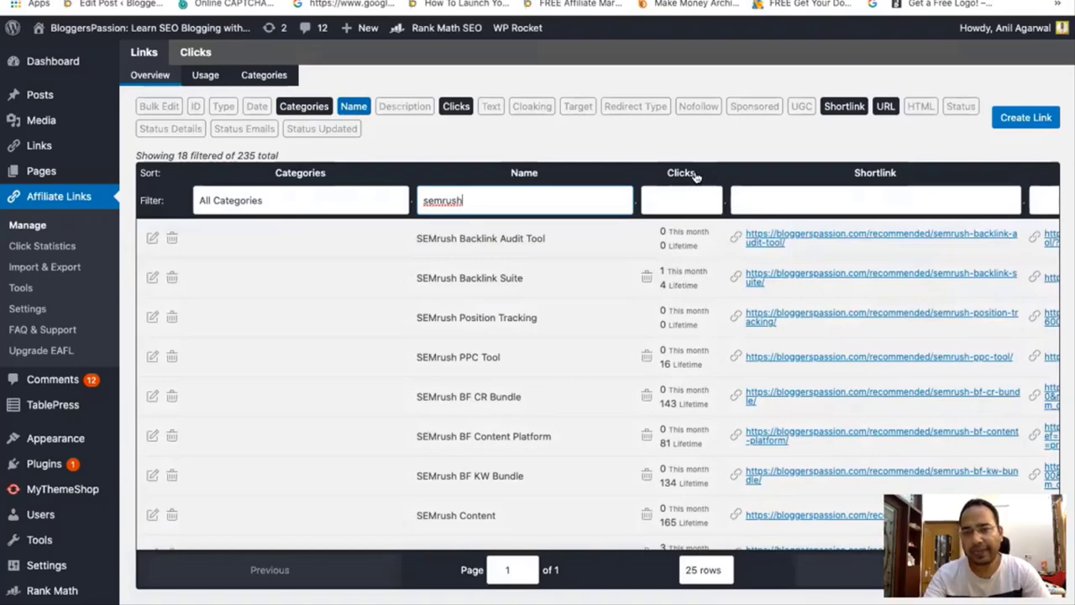
left_click(685, 178)
scroll(670, 285, "right", 1)
scroll(684, 284, "right", 5)
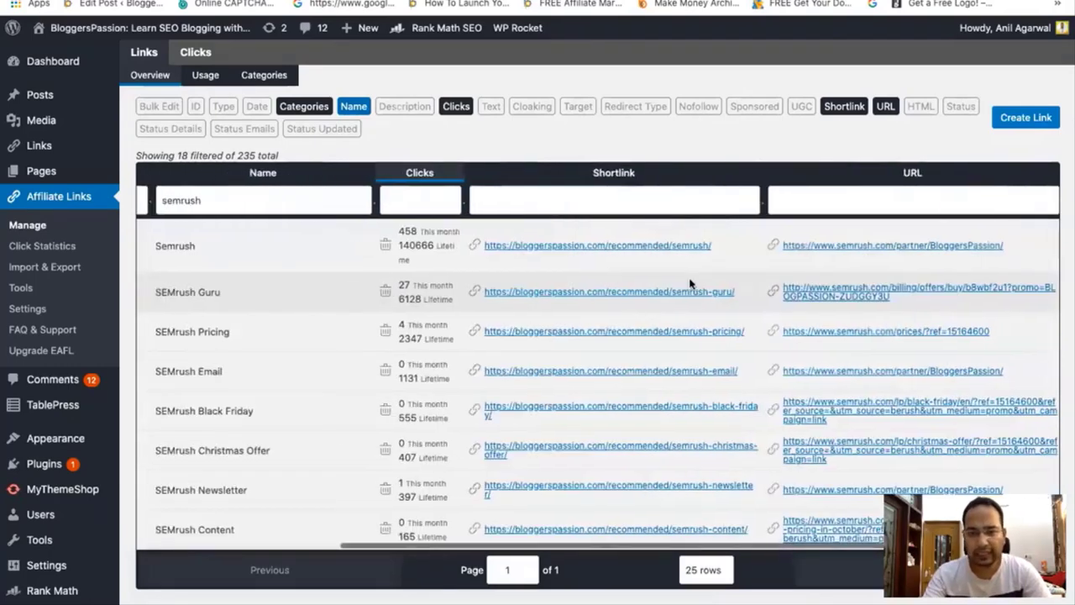
scroll(690, 281, "left", 7)
scroll(756, 281, "right", 5)
scroll(798, 284, "right", 3)
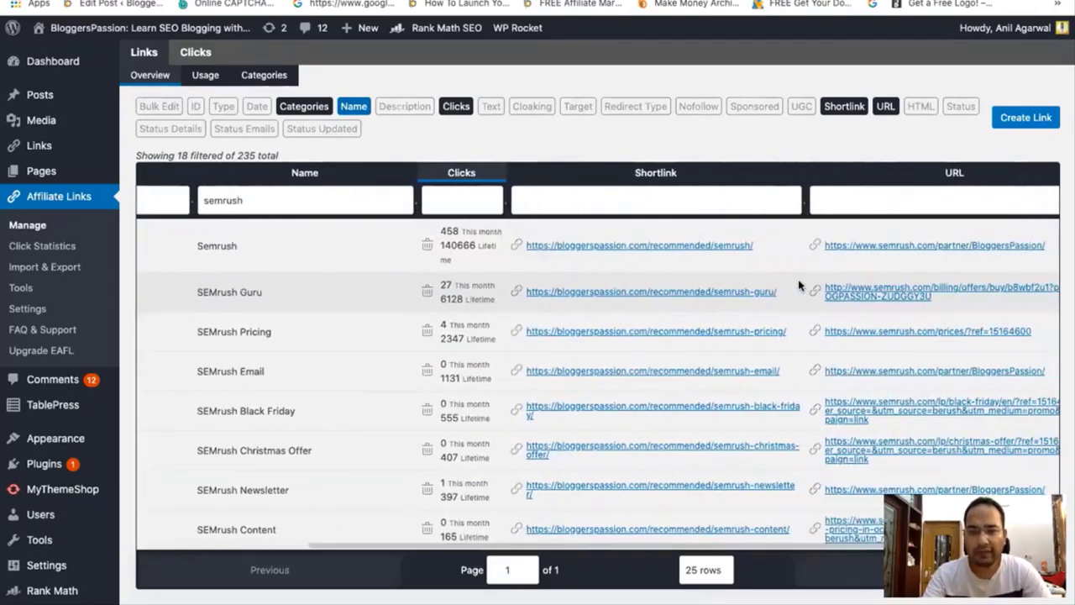
scroll(748, 248, "right", 2)
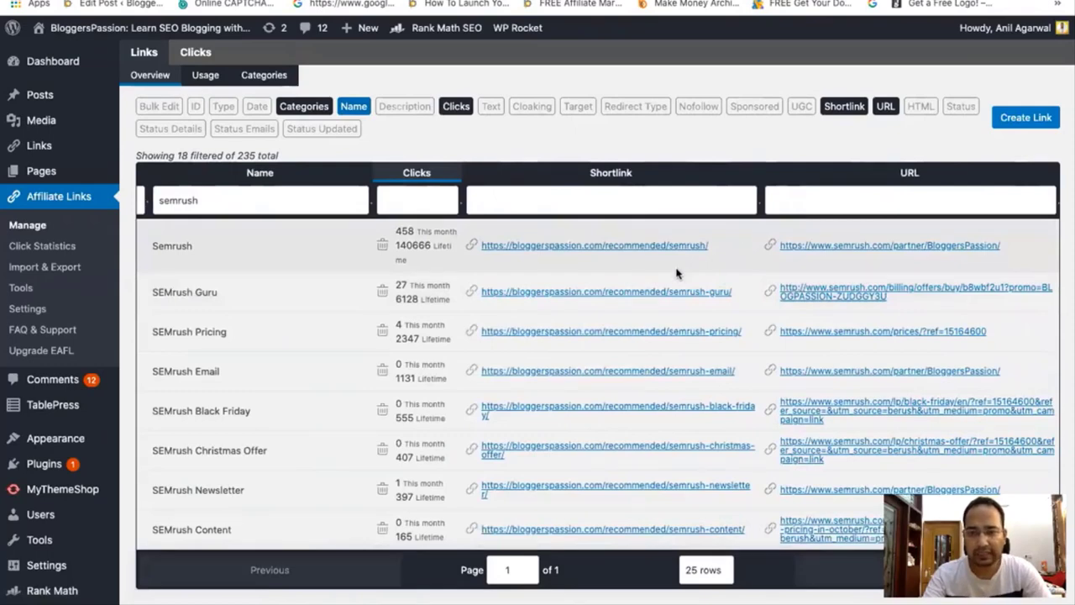
scroll(663, 276, "left", 3)
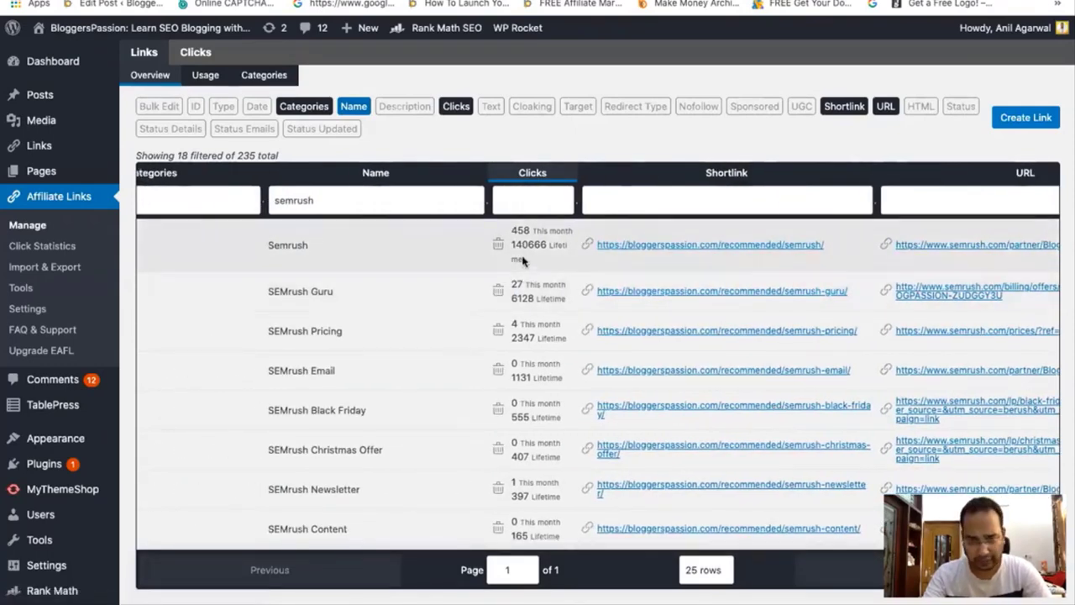
triple_click(523, 245)
triple_click(524, 231)
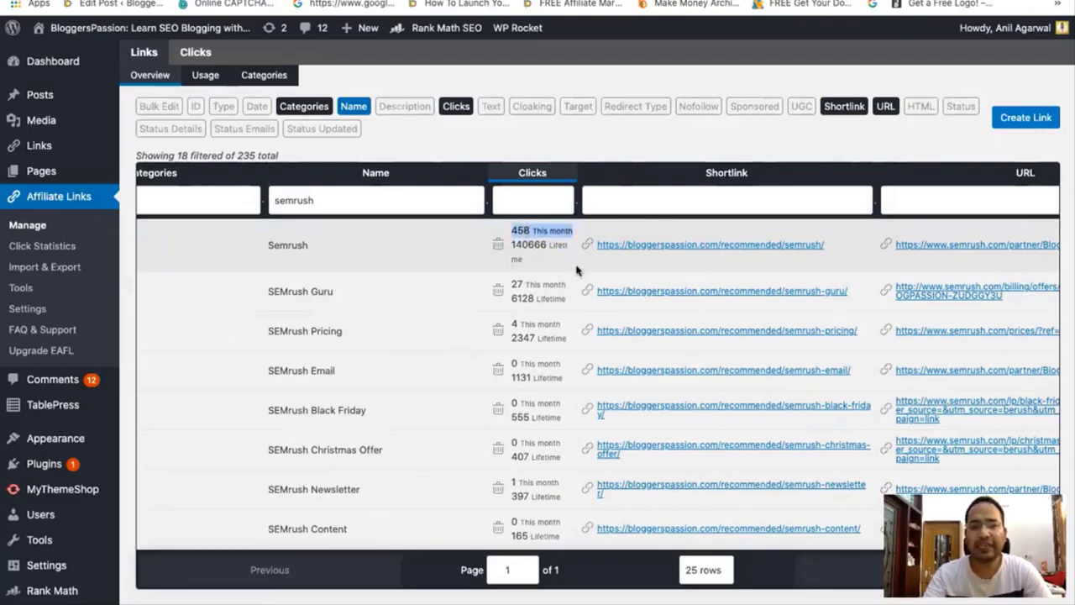
scroll(638, 273, "left", 1)
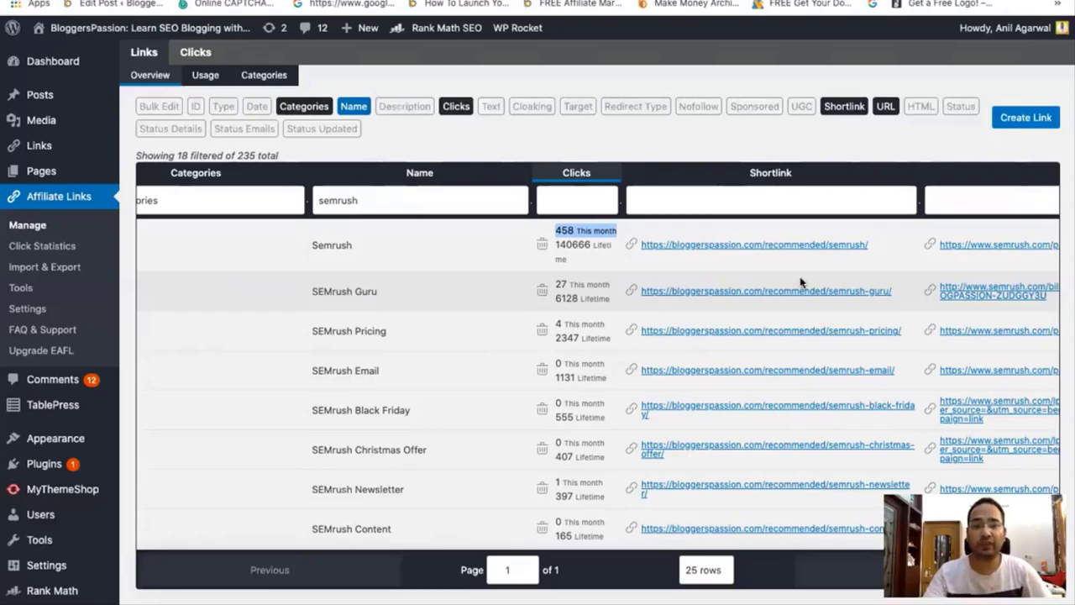
scroll(715, 288, "left", 2)
scroll(715, 288, "right", 2)
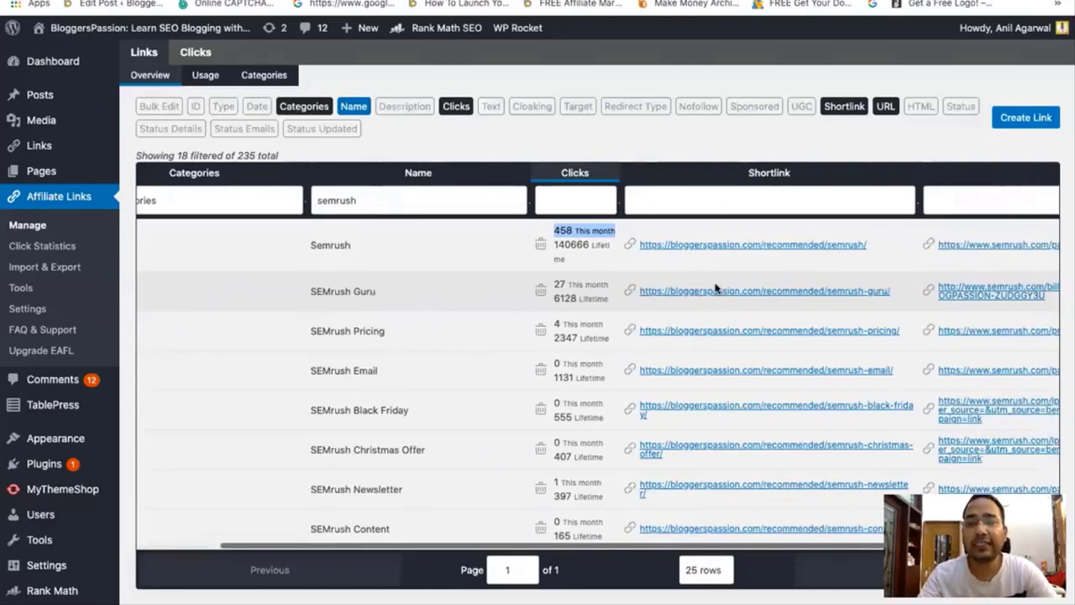
scroll(715, 288, "left", 2)
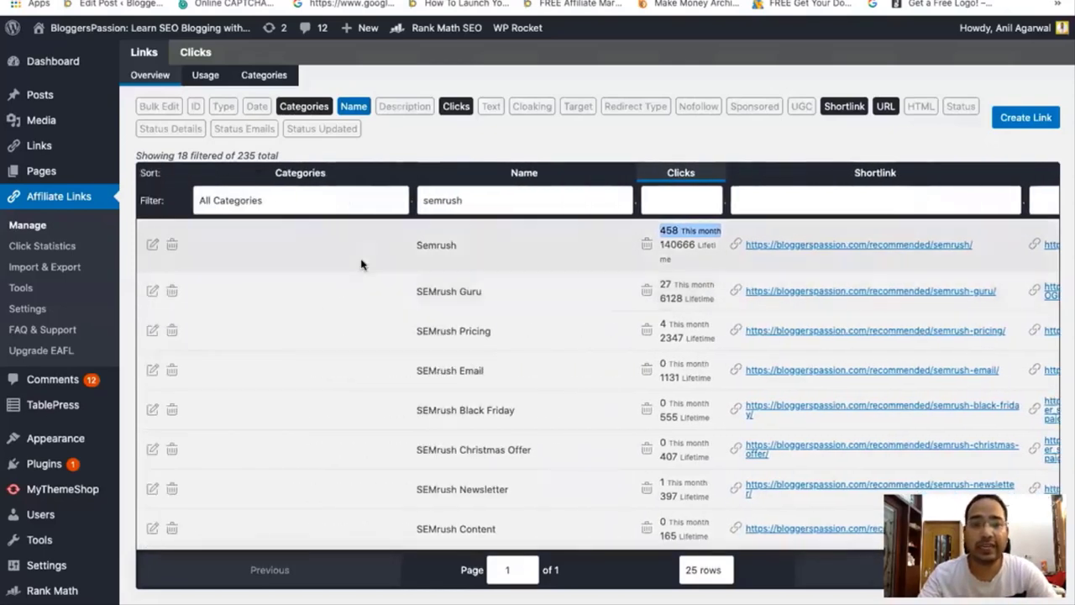
left_click(152, 244)
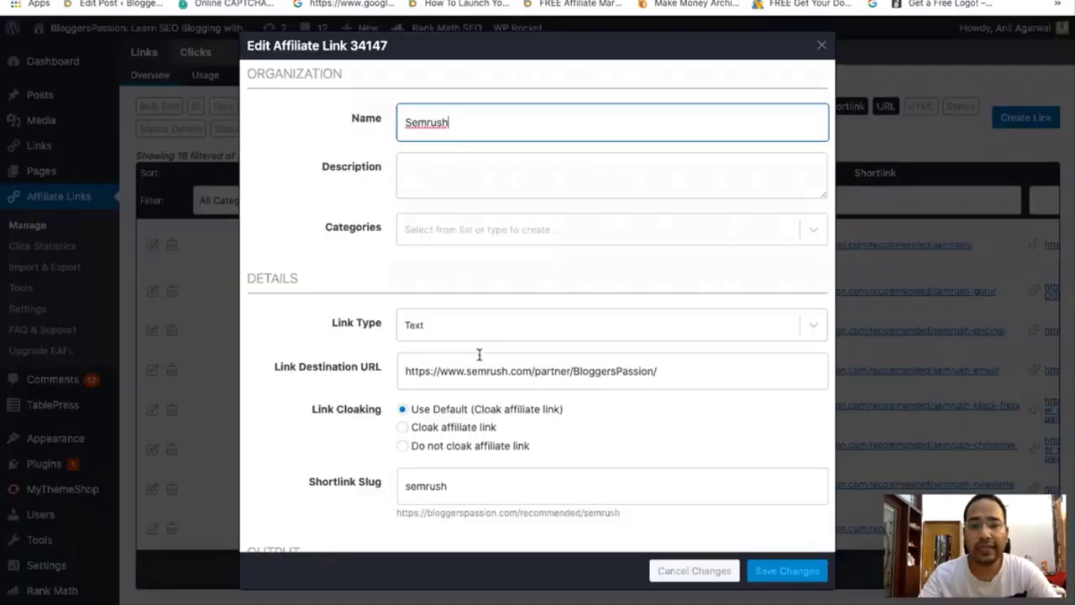
scroll(561, 395, "down", 1)
double_click(586, 309)
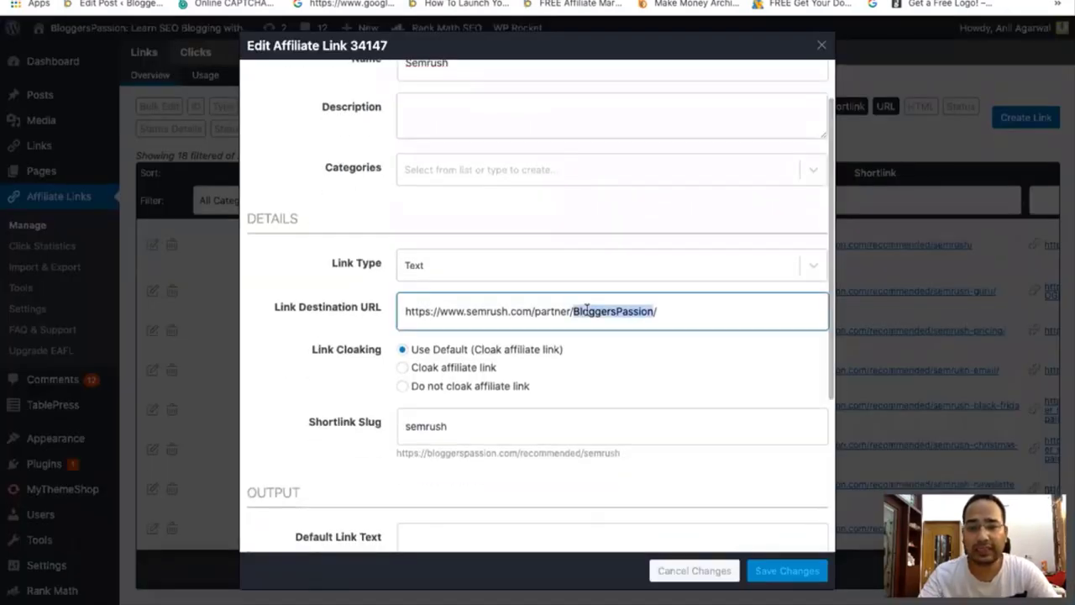
key("ctrl+a")
scroll(741, 151, "up", 1)
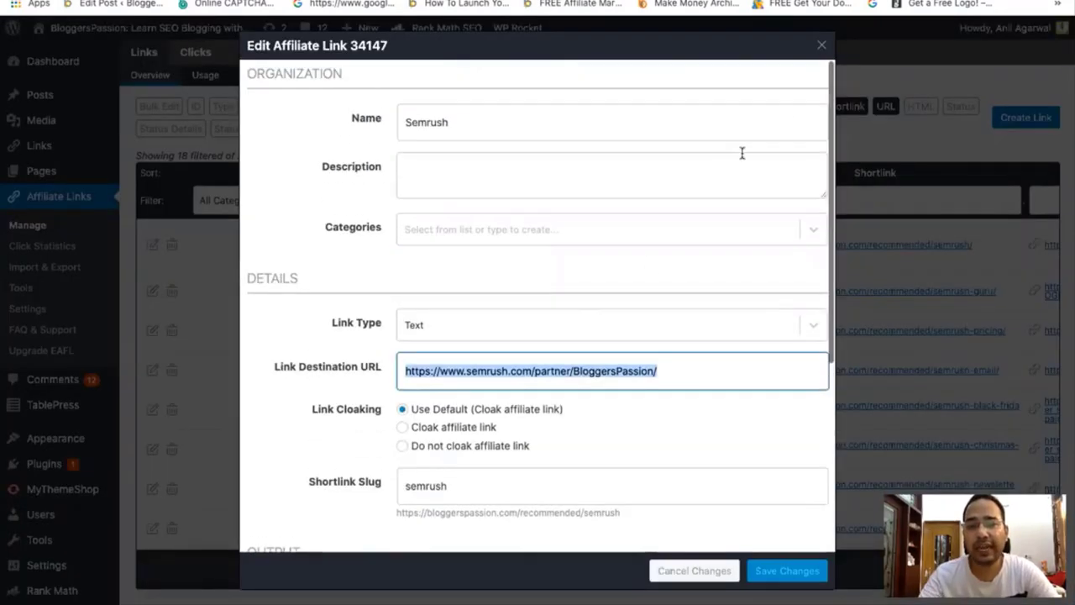
left_click(822, 45)
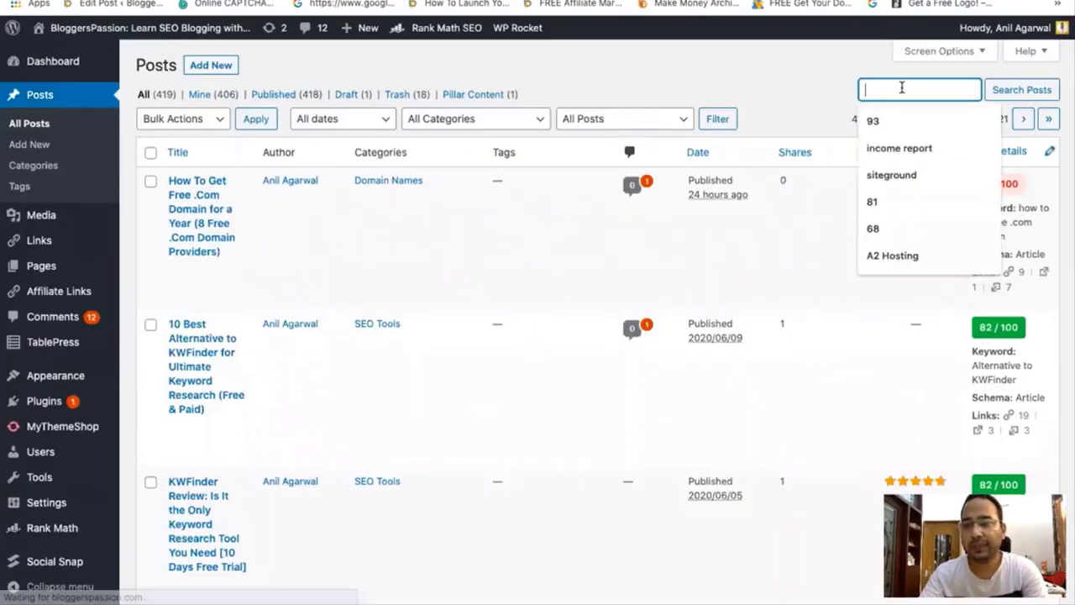
Search posts for the Semrush shortlink and highlight the 114 matching posts count.
type("https://bloggerspassion.com/recommended/semrush/")
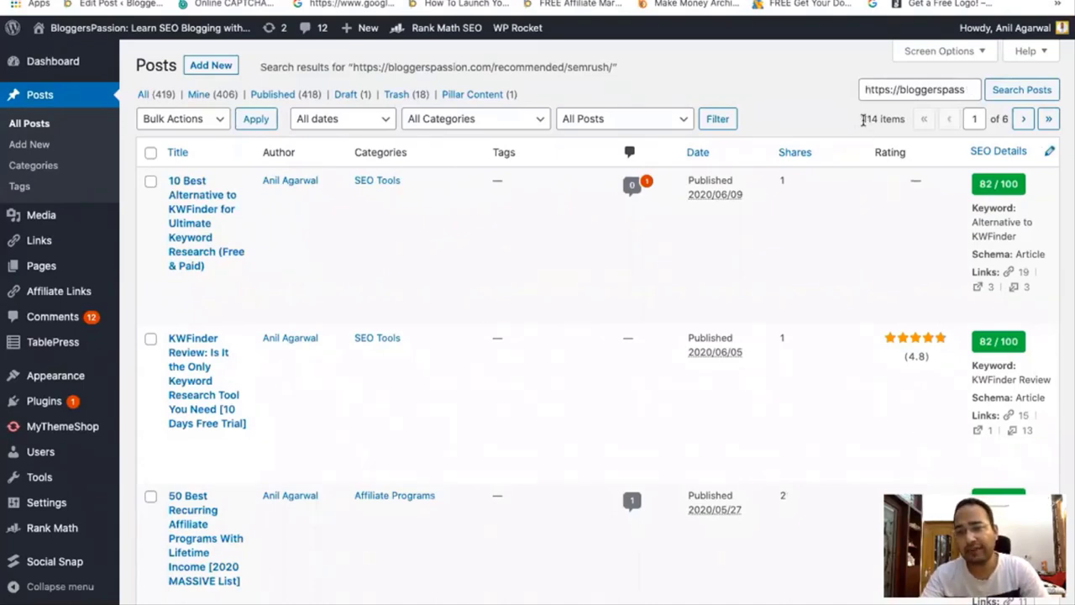
left_click_drag(863, 120, 882, 121)
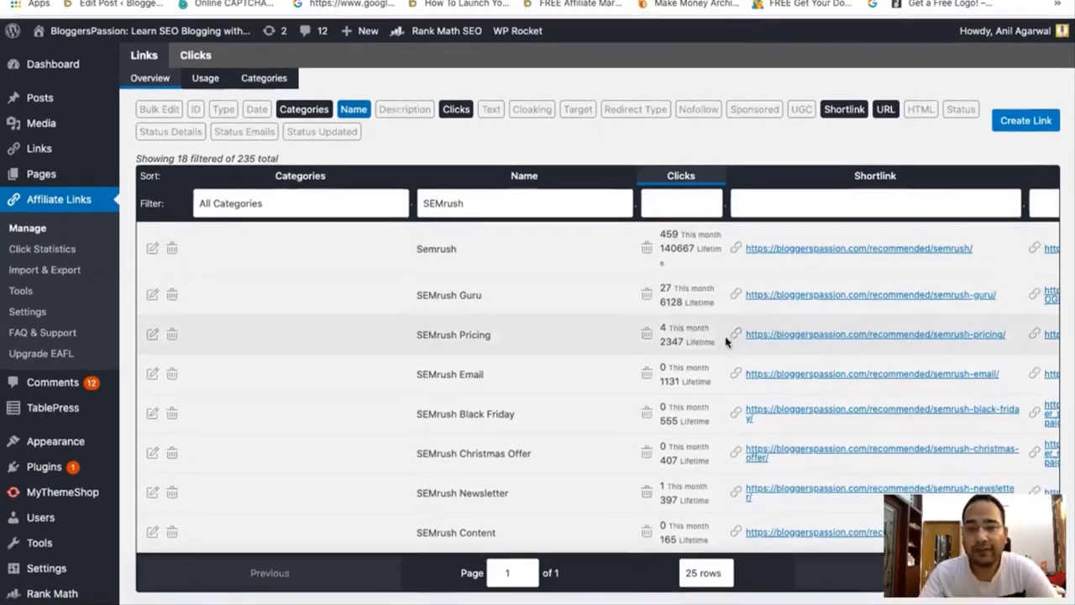
scroll(730, 340, "down", 10)
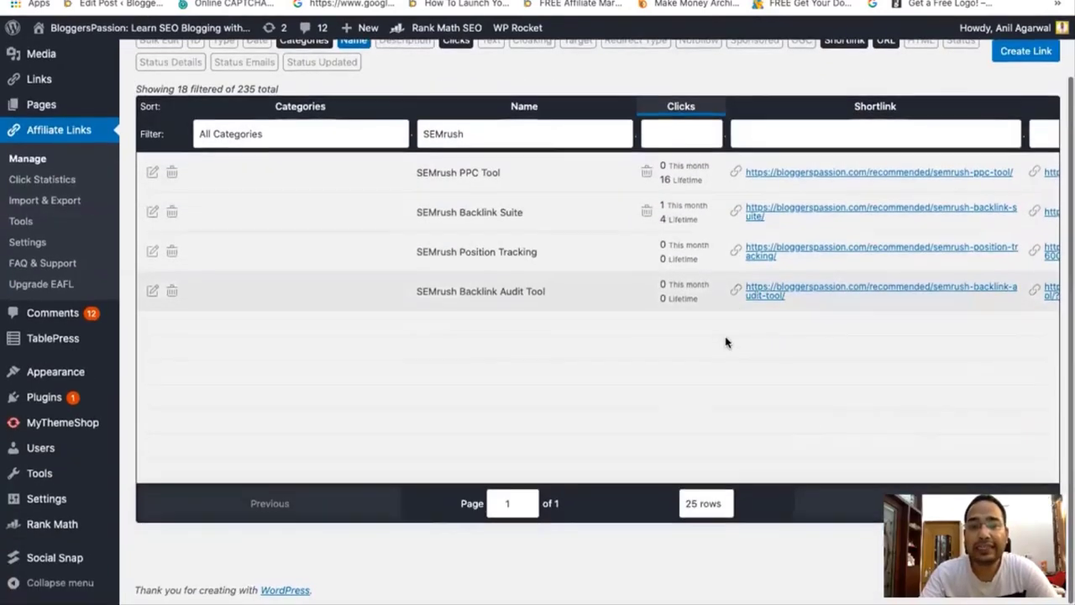
scroll(727, 342, "up", 10)
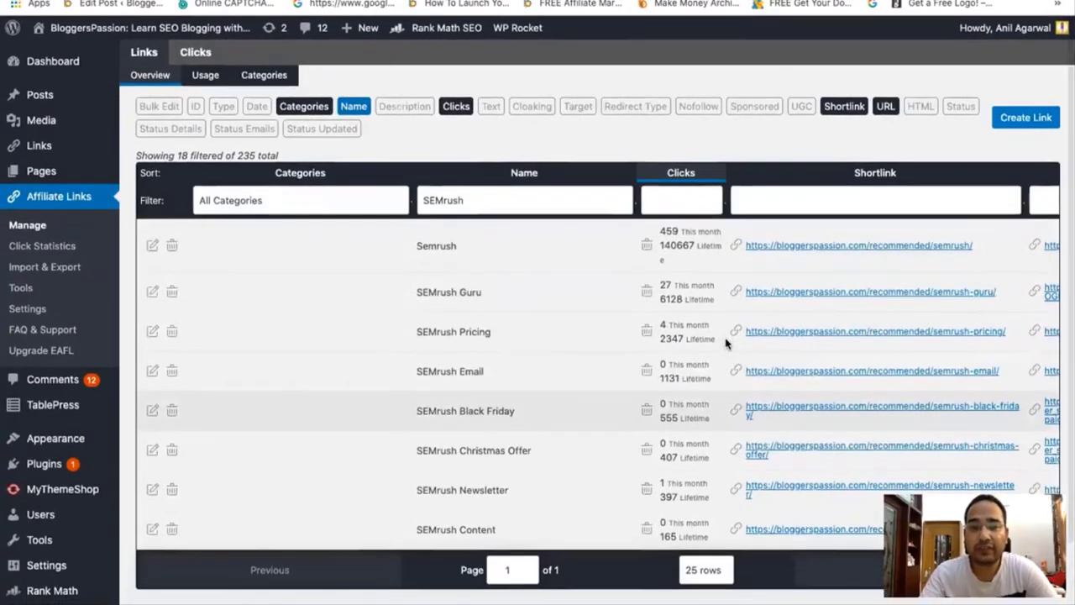
double_click(445, 247)
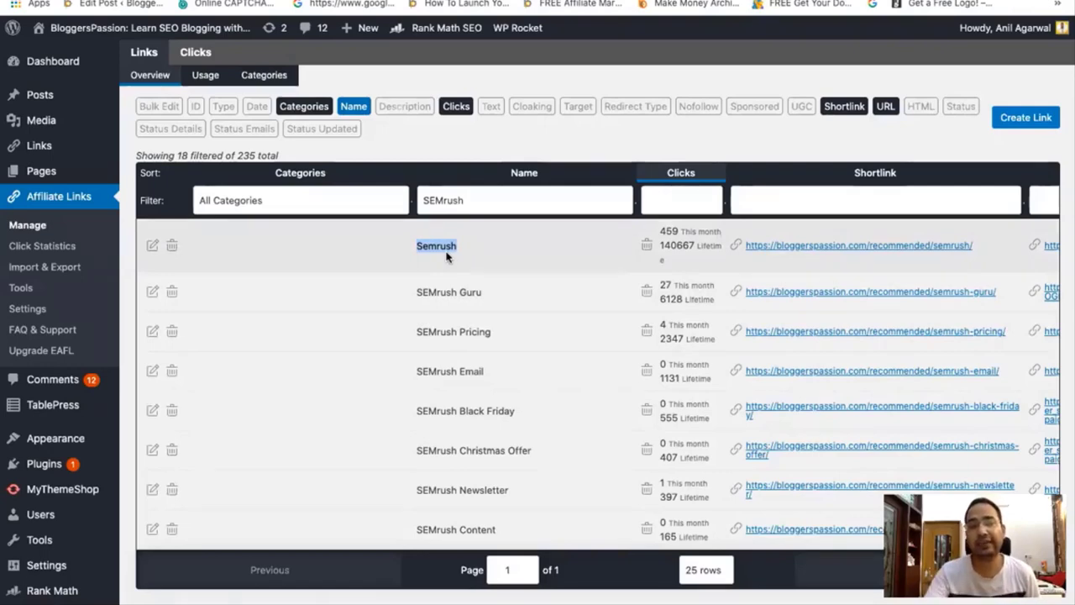
triple_click(456, 290)
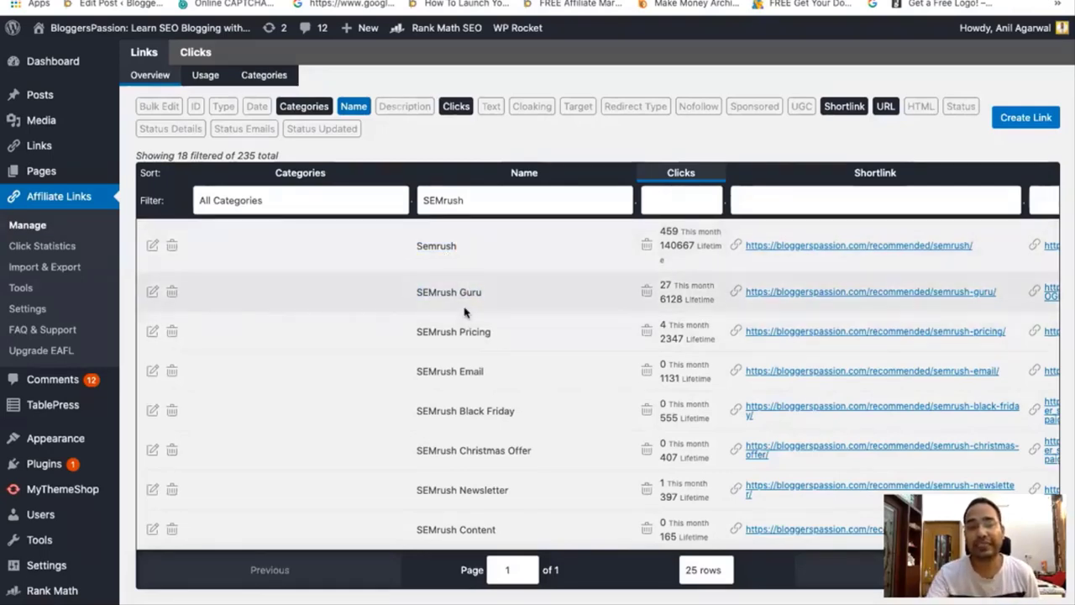
double_click(475, 332)
double_click(442, 372)
triple_click(442, 372)
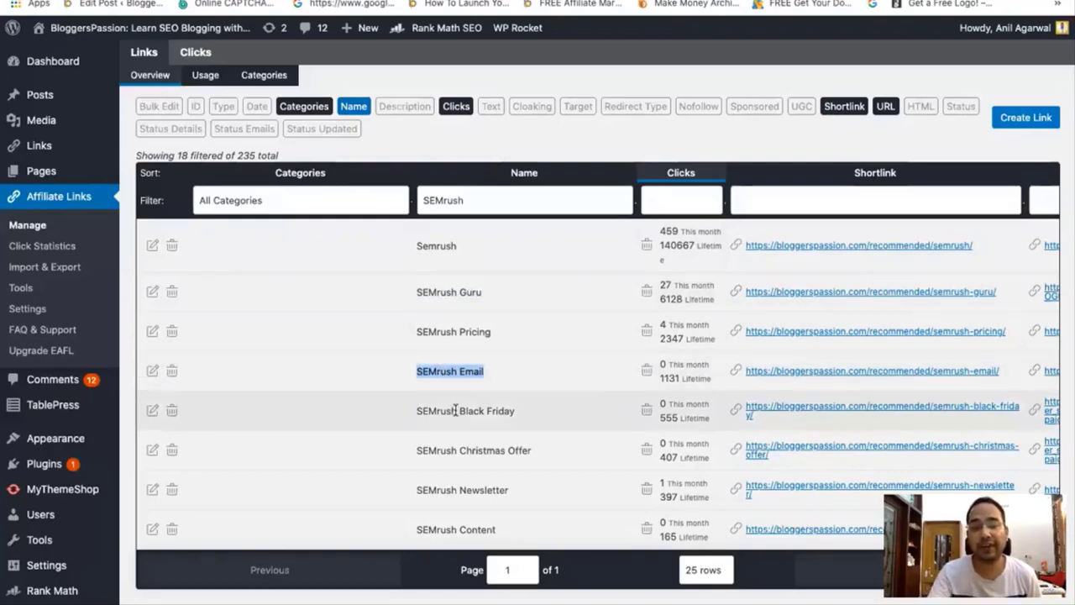
left_click(456, 411)
triple_click(478, 449)
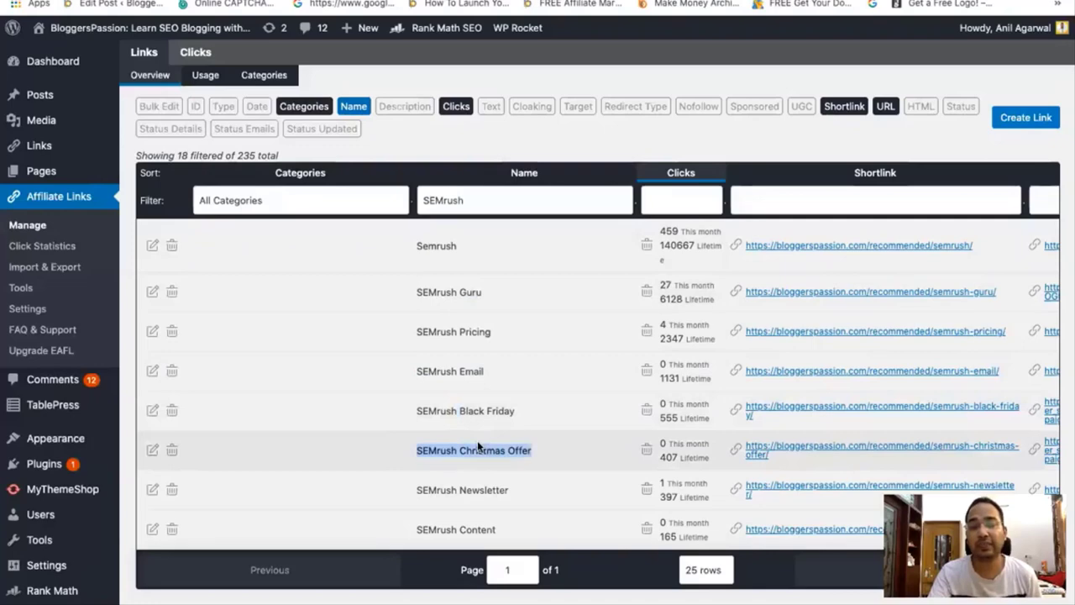
scroll(477, 446, "down", 7)
scroll(478, 446, "up", 7)
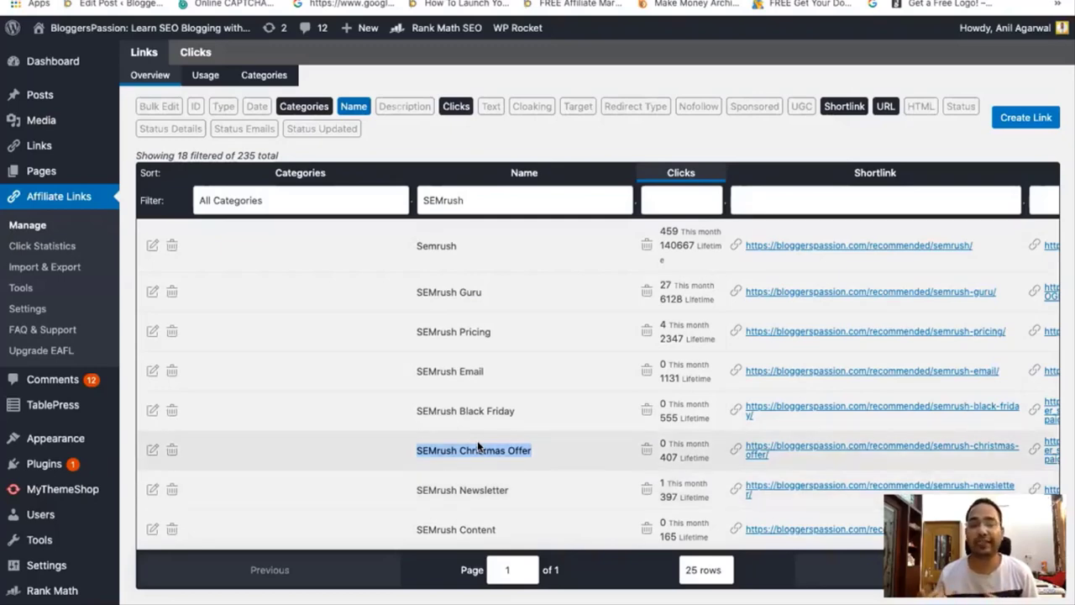
Filter links by 'ahrefs' and inspect the Ahrefs Trial destination URL without saving.
triple_click(500, 208)
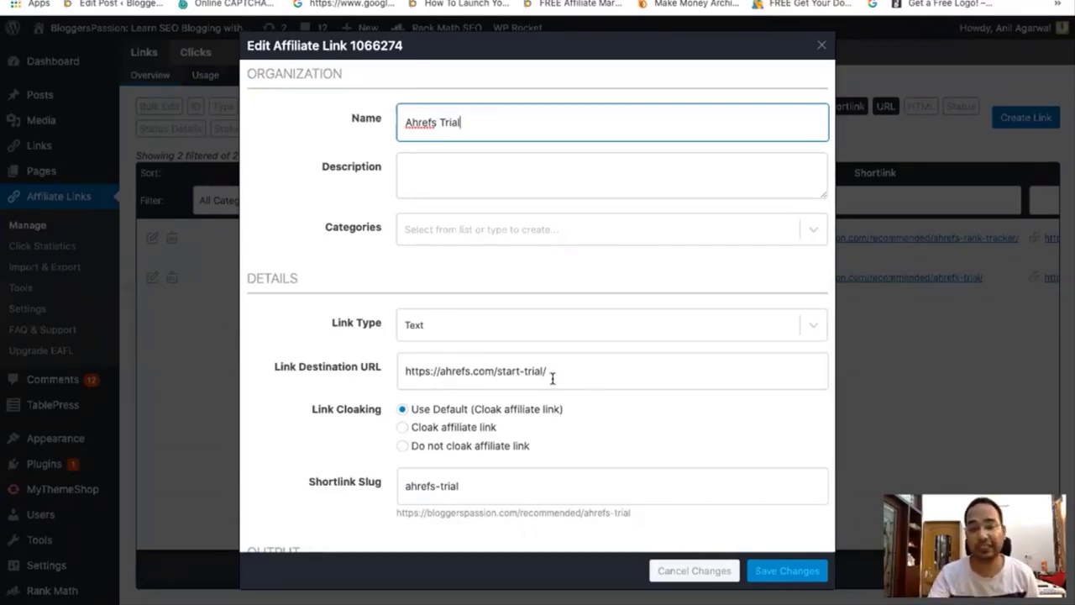
triple_click(551, 377)
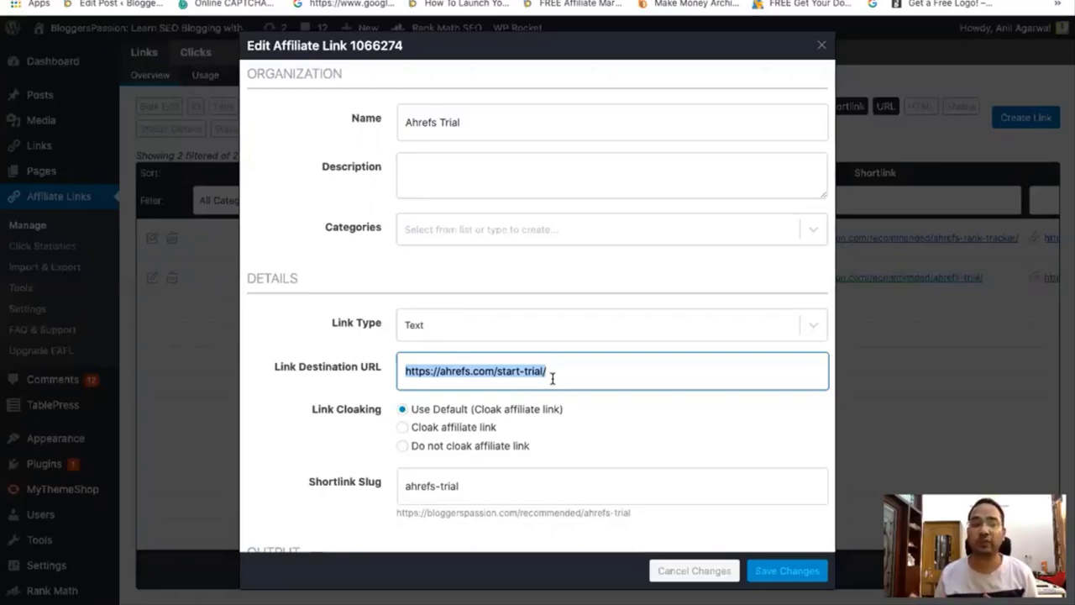
left_click(823, 46)
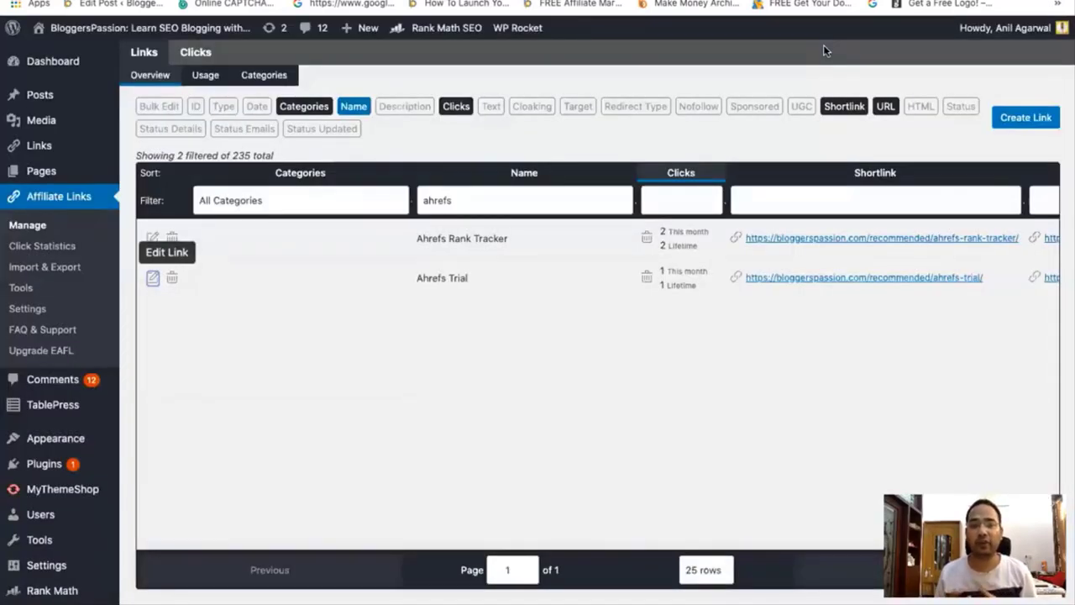